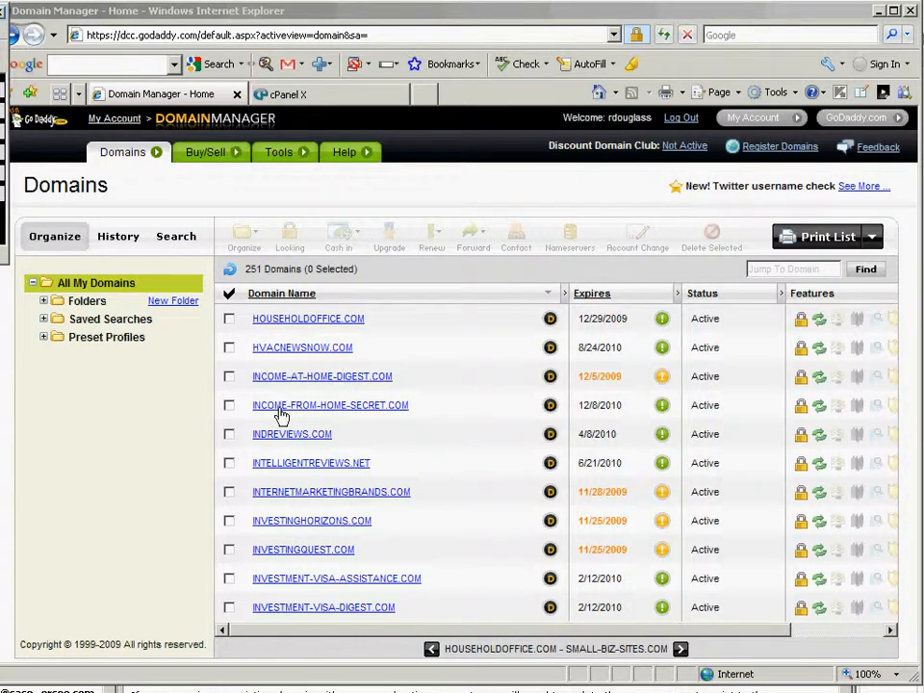
- Go to the next page of the domain list and open SUSANSREVIEWS.COM's Domain Details
click(681, 651)
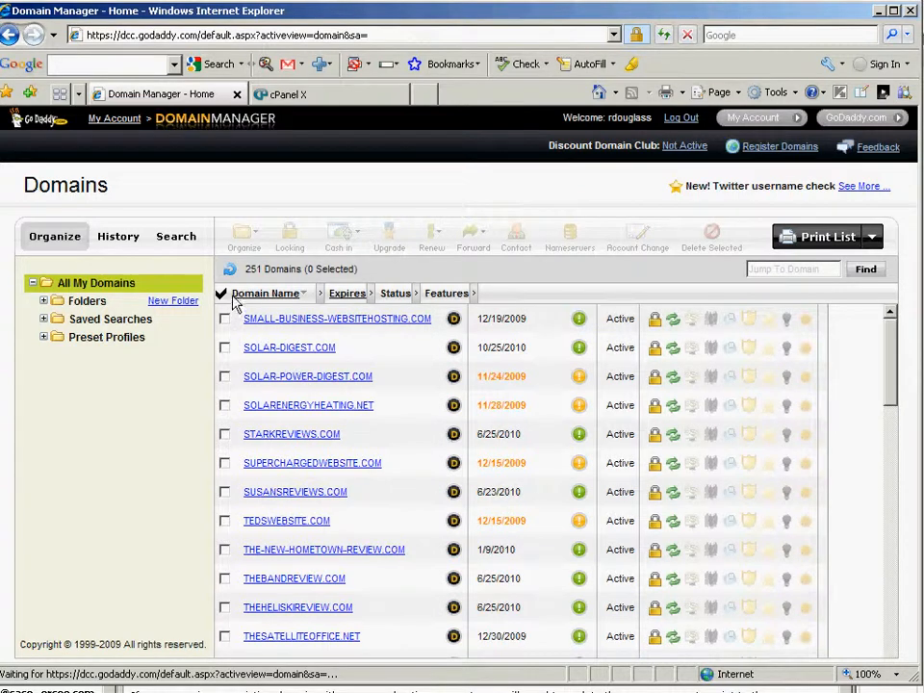
click(306, 498)
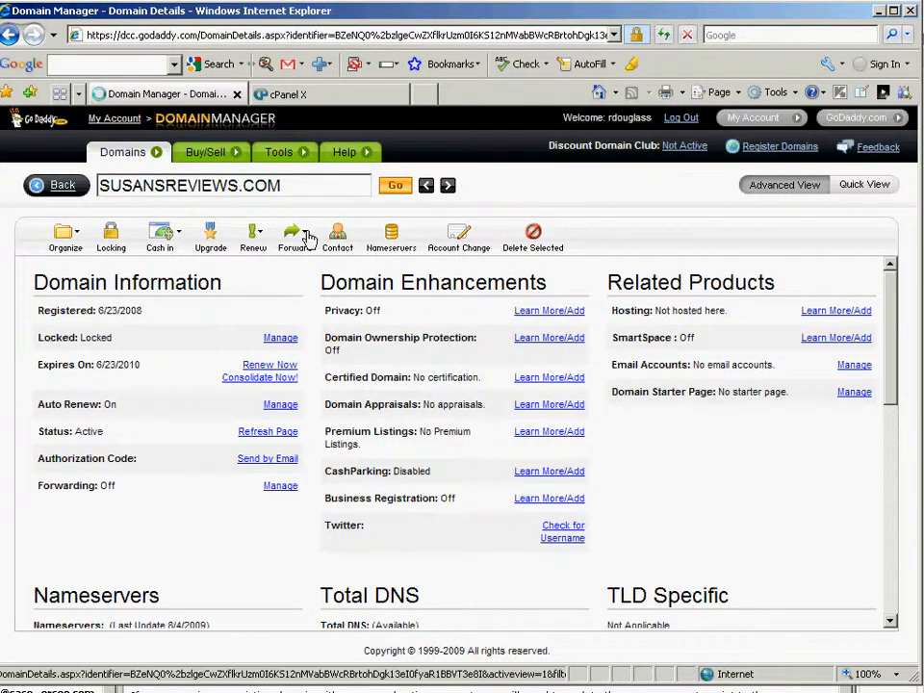
- Open the Set Nameservers dialog for SUSANSREVIEWS.COM from the Nameservers section
click(889, 621)
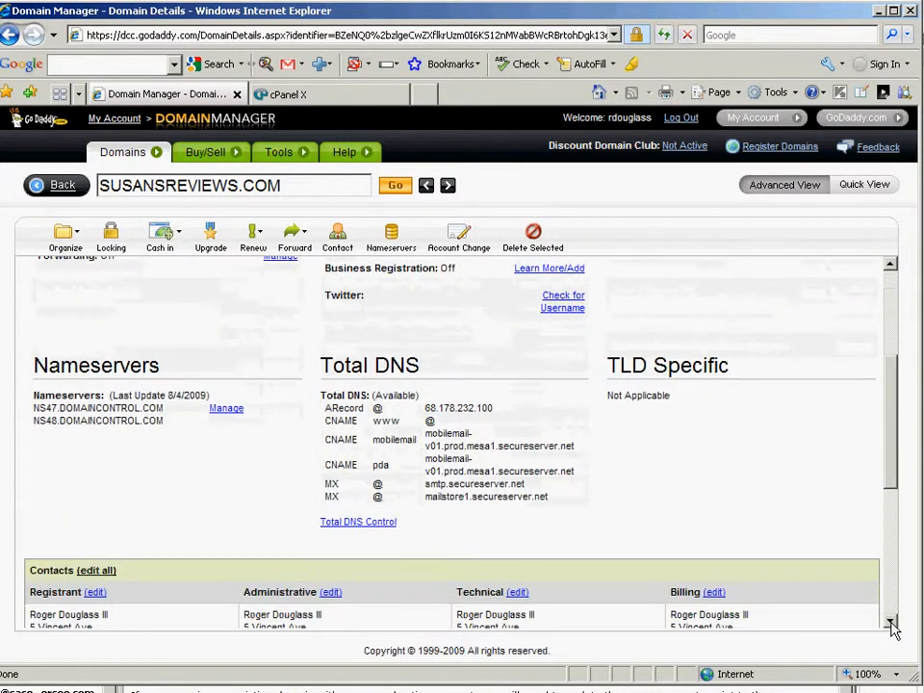
click(224, 410)
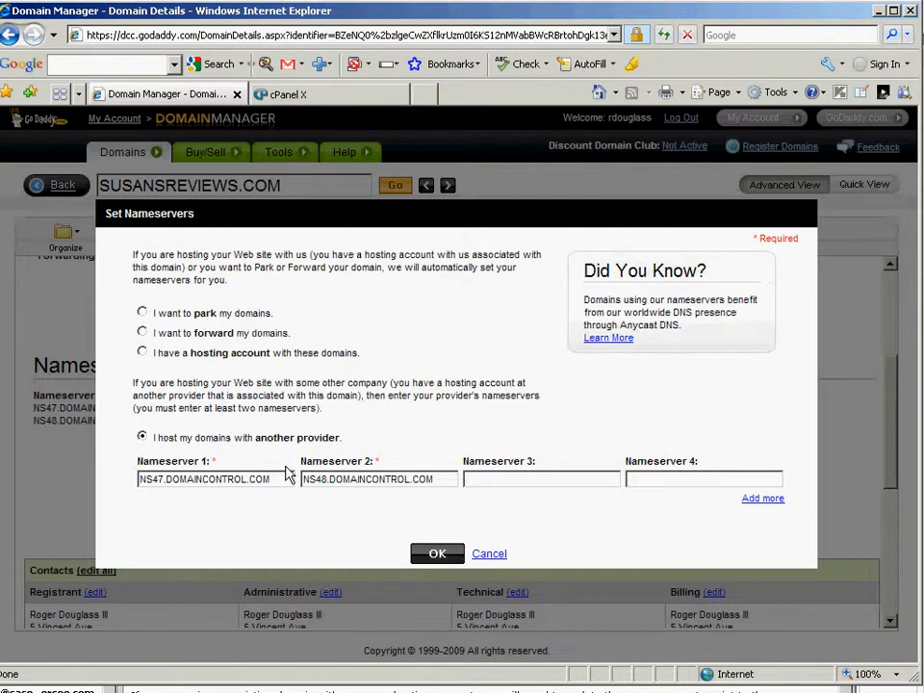
- Replace Nameserver 1 and 2 with ns1 and ns2.teamworkrevolution.com and submit the change
drag(283, 479, 137, 478)
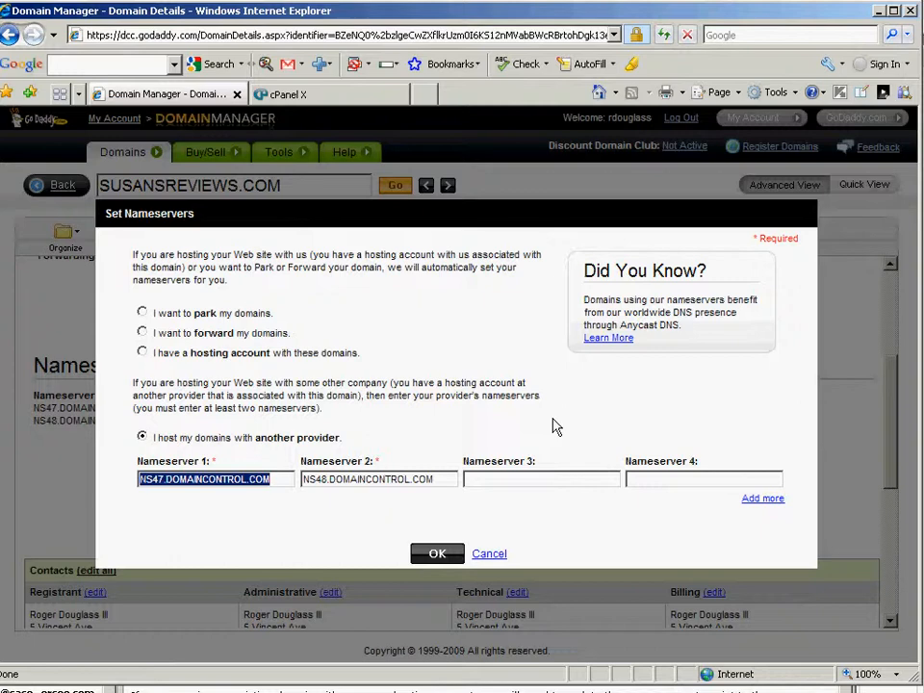
text(ns1.teamworkrevolution.com)
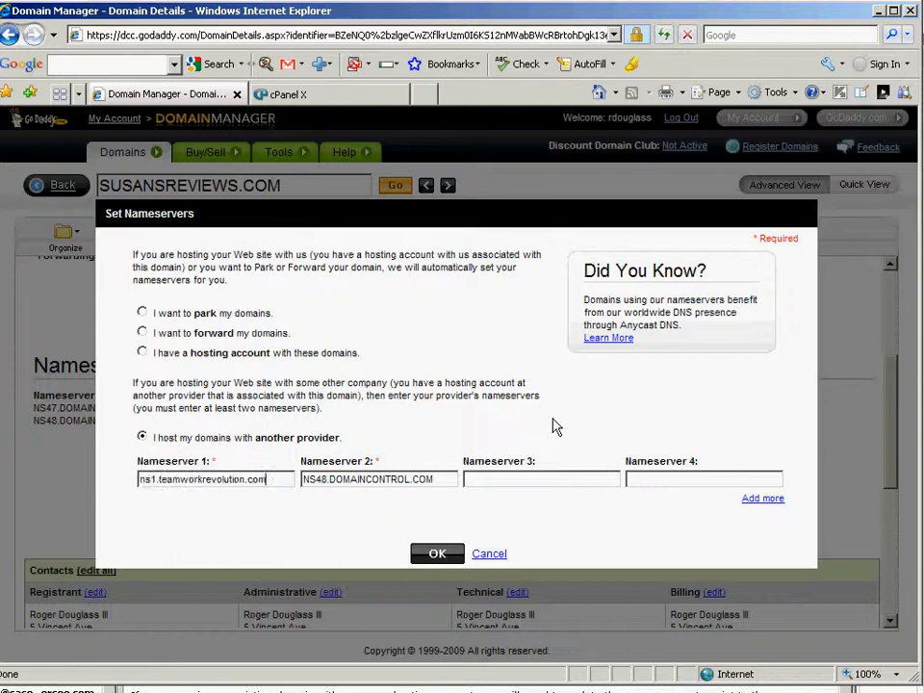
click(441, 479)
drag(442, 480, 303, 480)
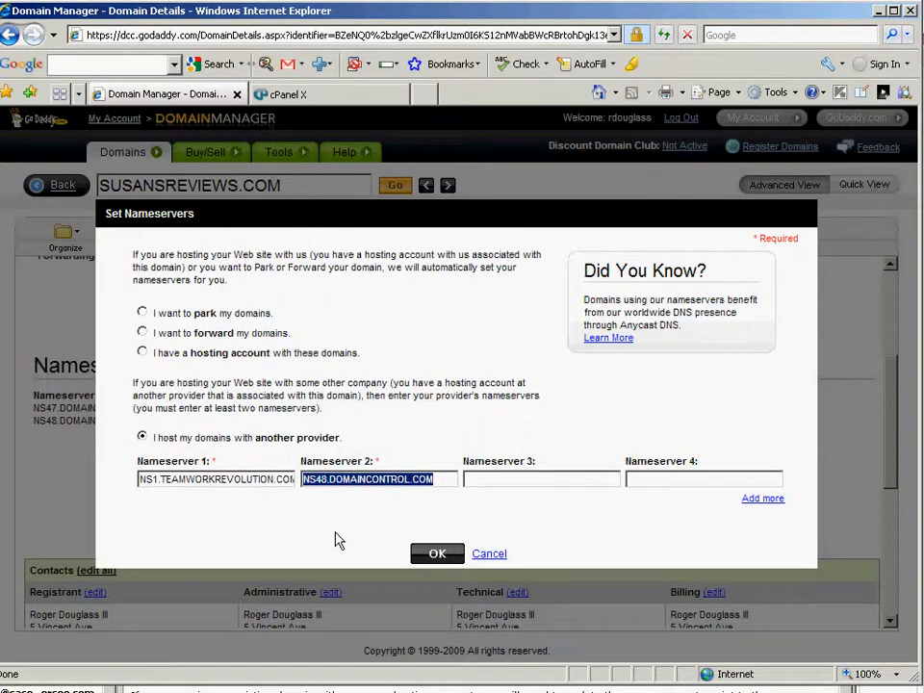
text(ns1.teamworkrevolution.com)
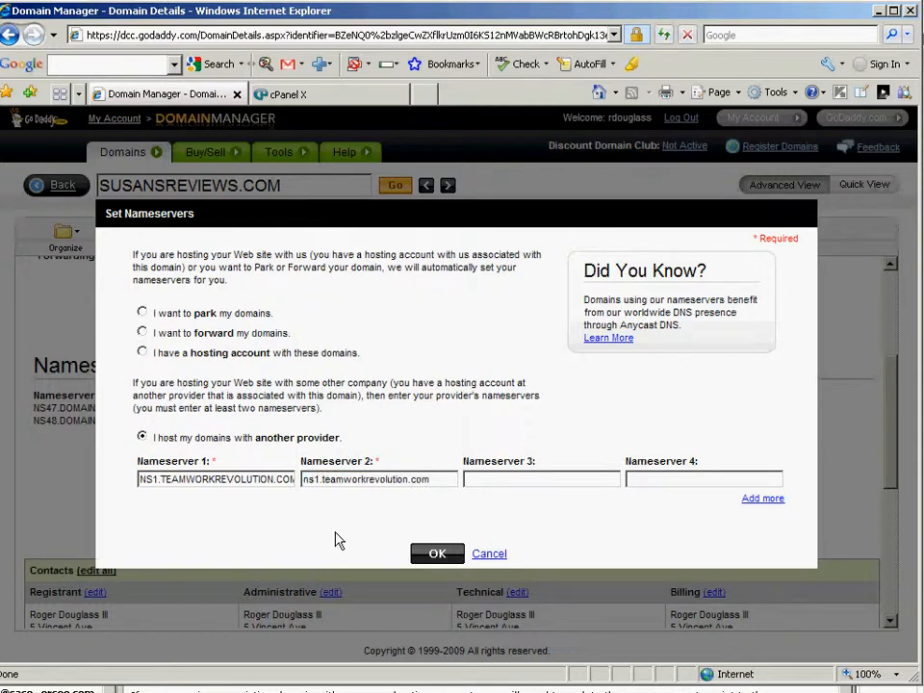
click(320, 479)
key(BackSpace)
text(2)
click(511, 480)
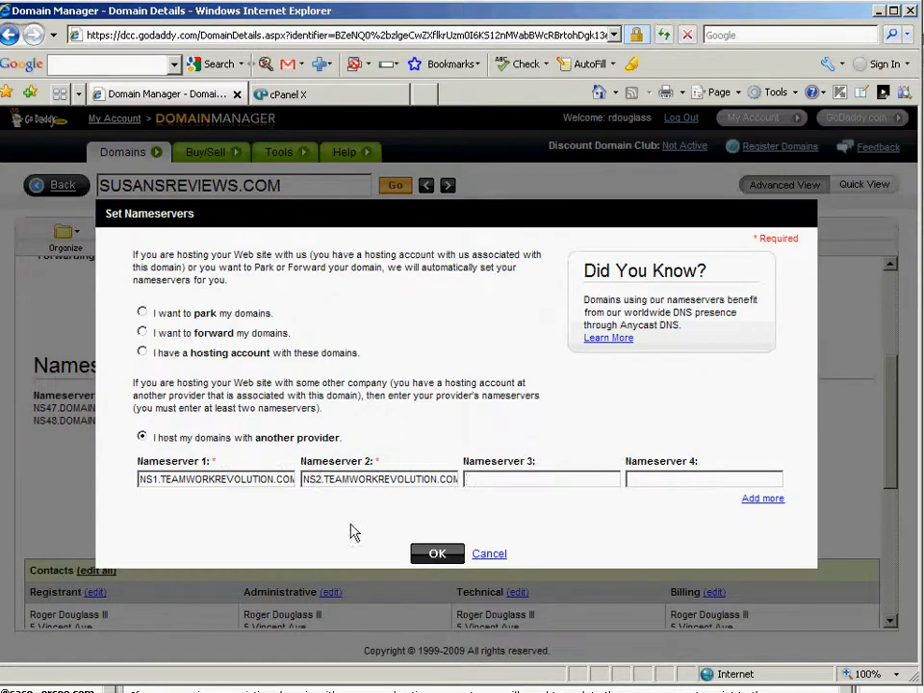
click(434, 555)
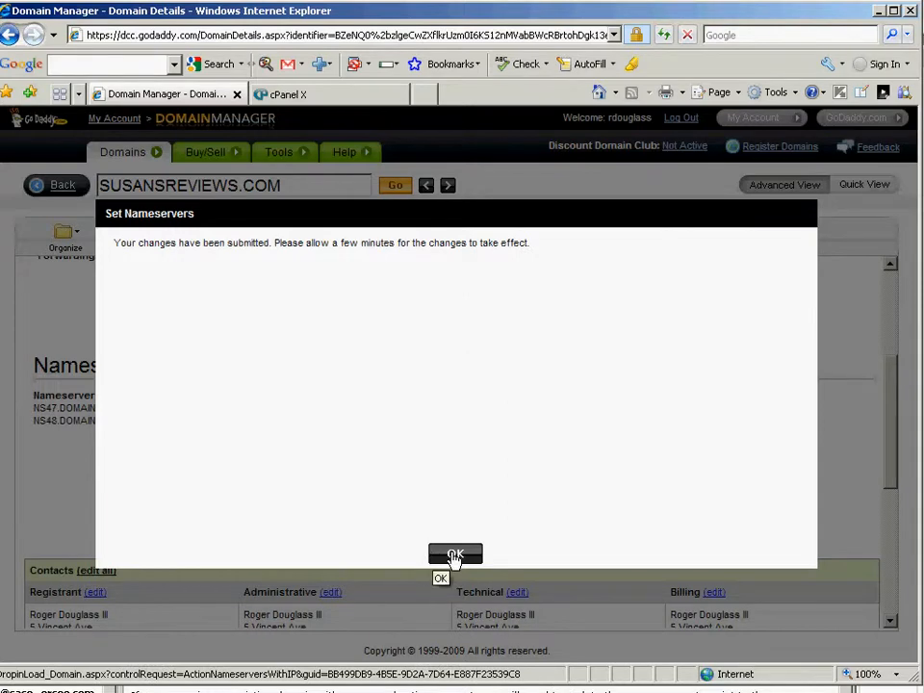
- Dismiss the nameserver confirmation and go to cPanel's Addon Domains page
click(454, 555)
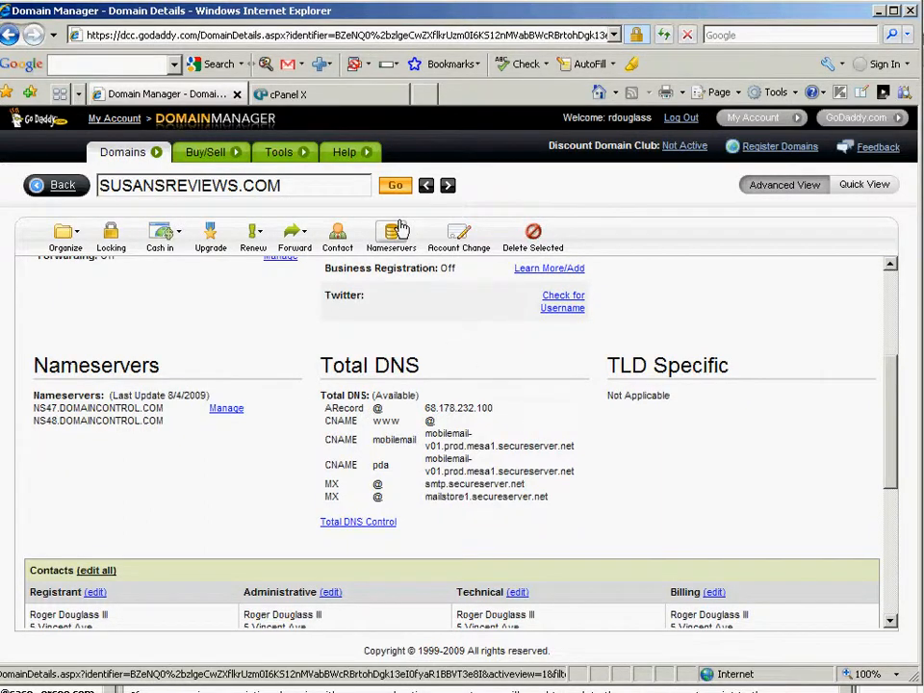
click(331, 95)
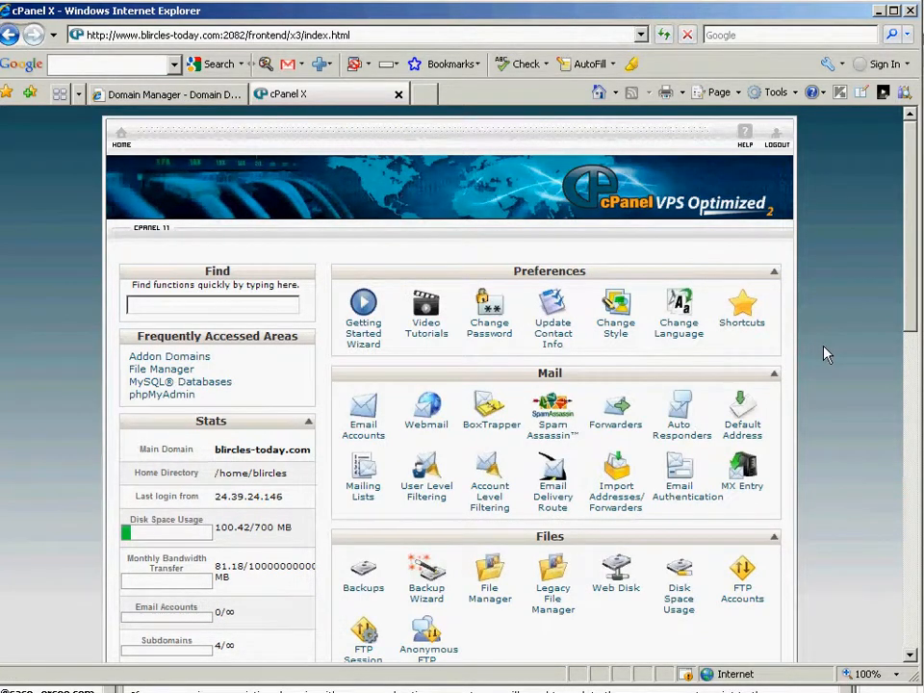
mouse_move(911, 332)
mouse_down()
mouse_move(909, 430)
mouse_move(904, 330)
mouse_up()
drag(912, 324, 913, 494)
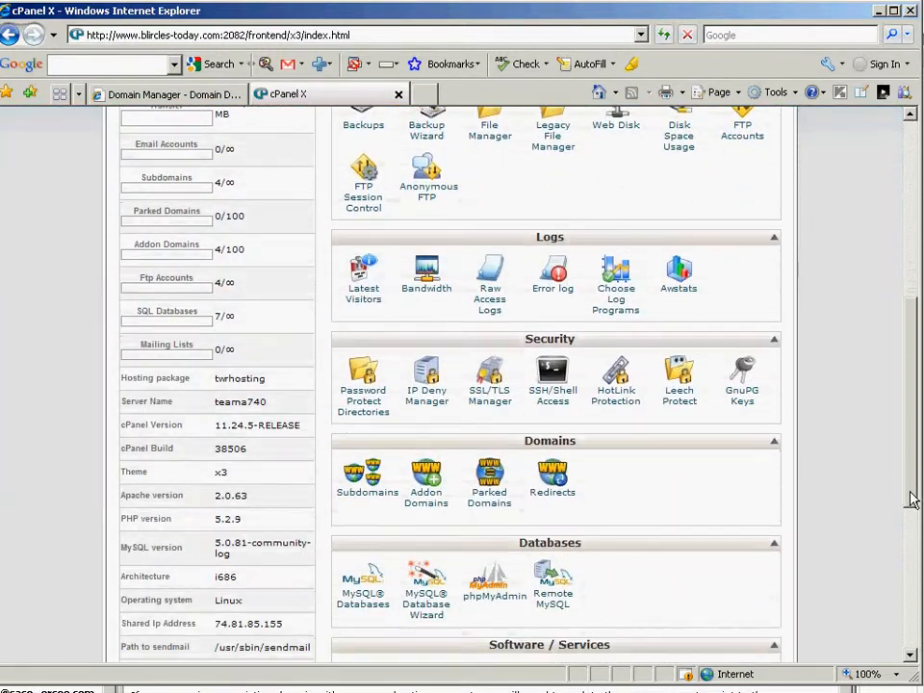
click(431, 502)
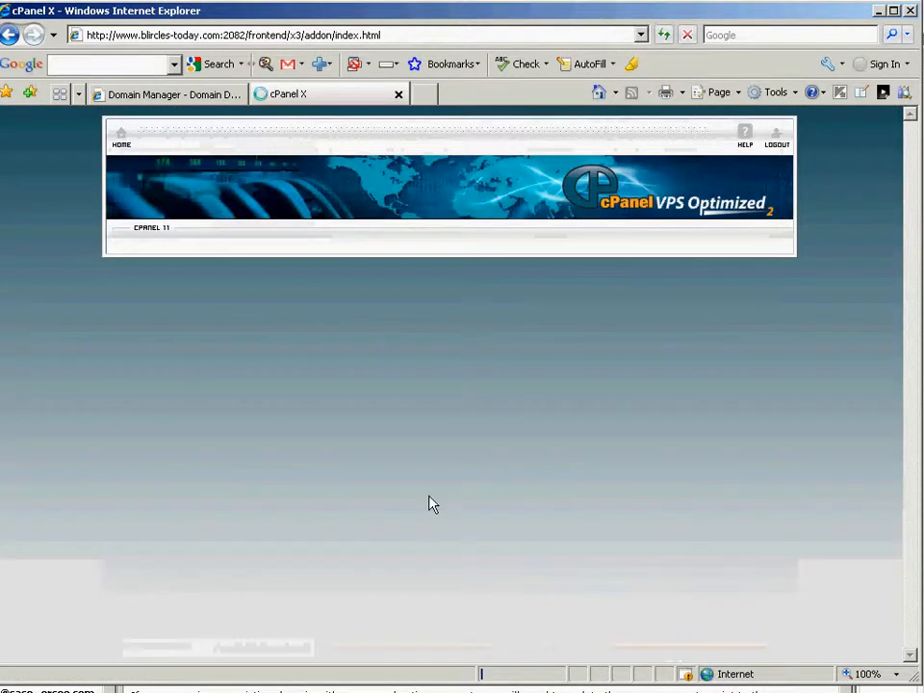
- Enter SUSANSREVIEWS.COM as the new add-on domain, letting username and document root auto-fill
click(198, 97)
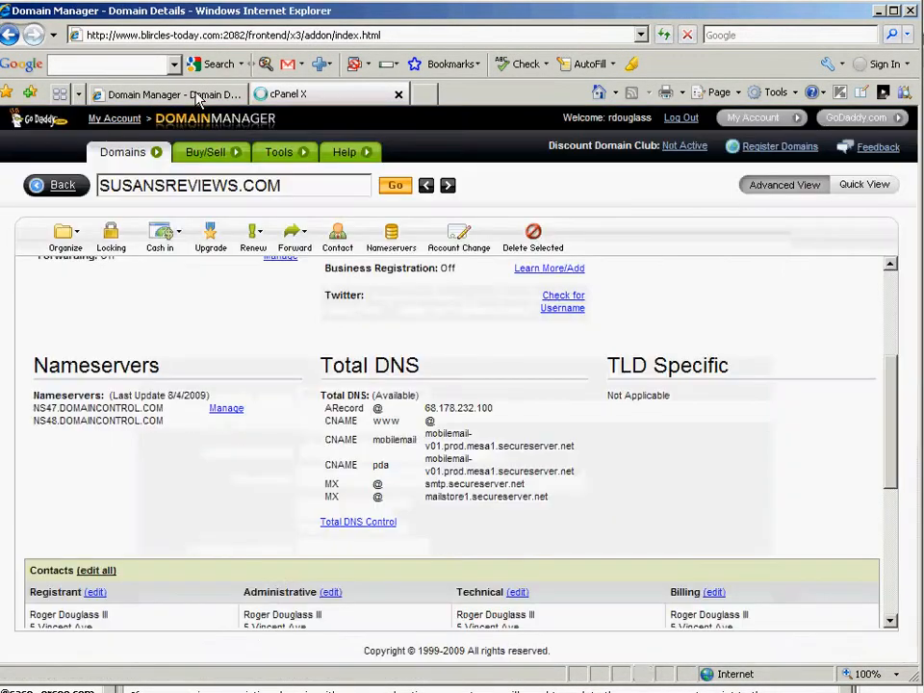
drag(289, 185, 112, 185)
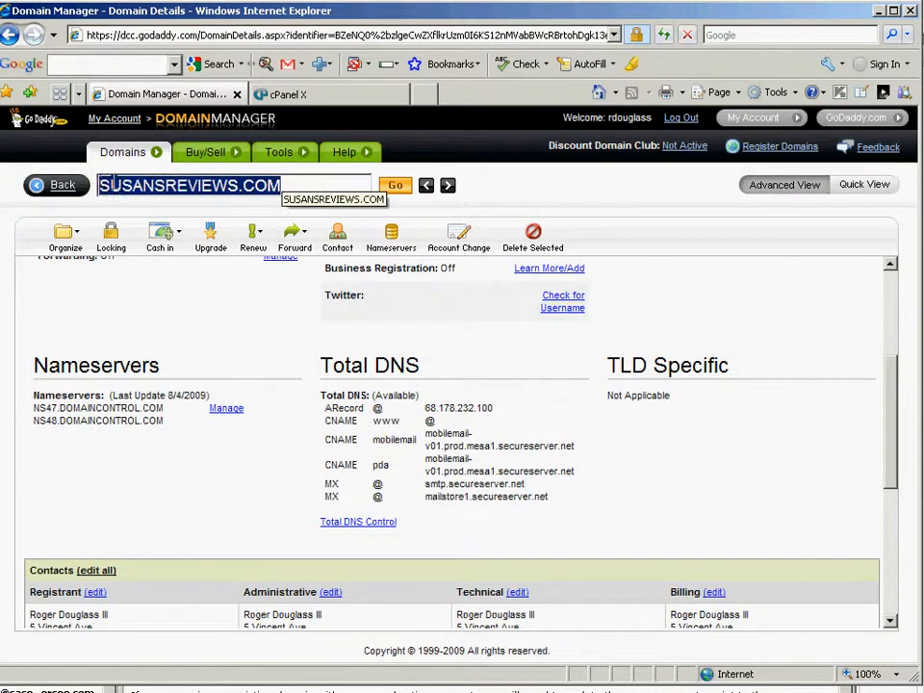
key(ctrl+c)
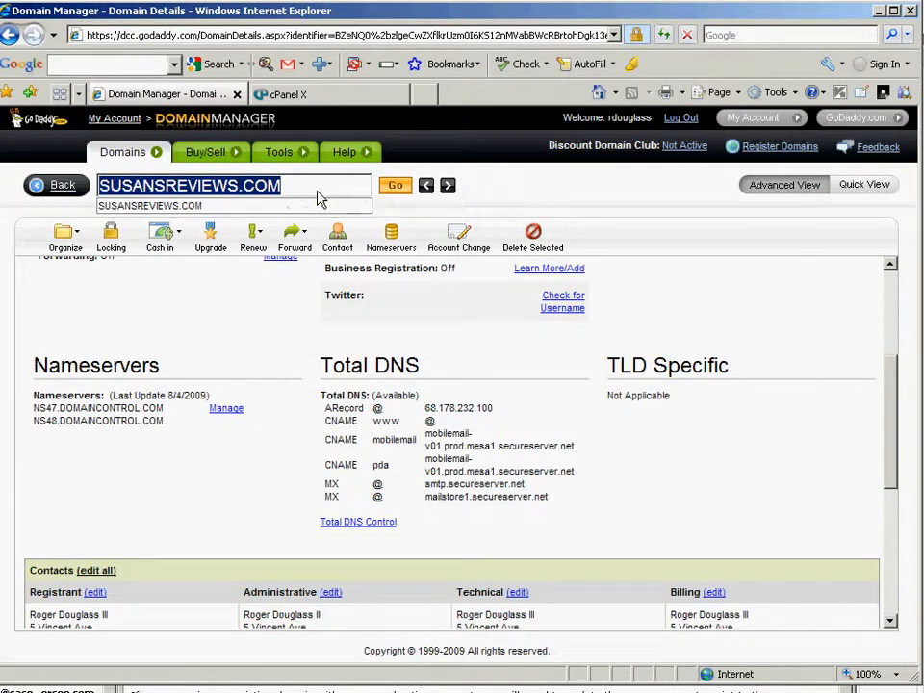
click(309, 94)
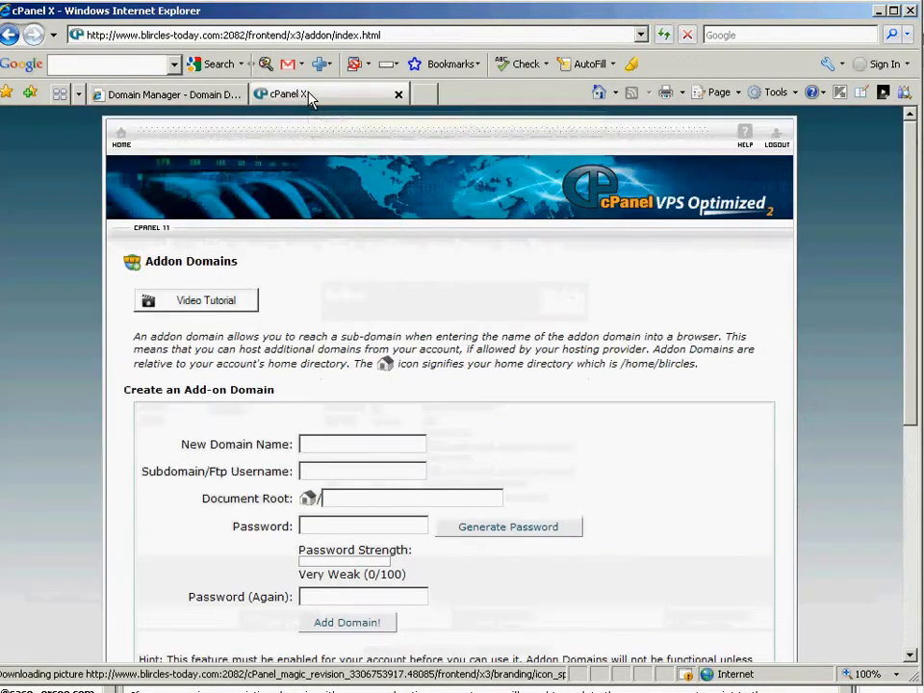
click(326, 446)
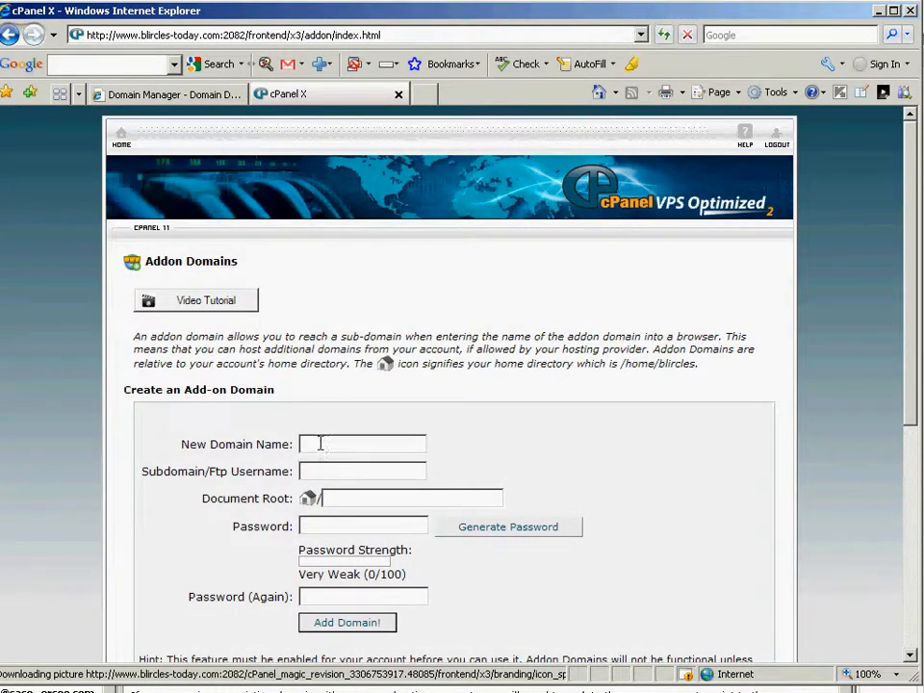
key(ctrl+v)
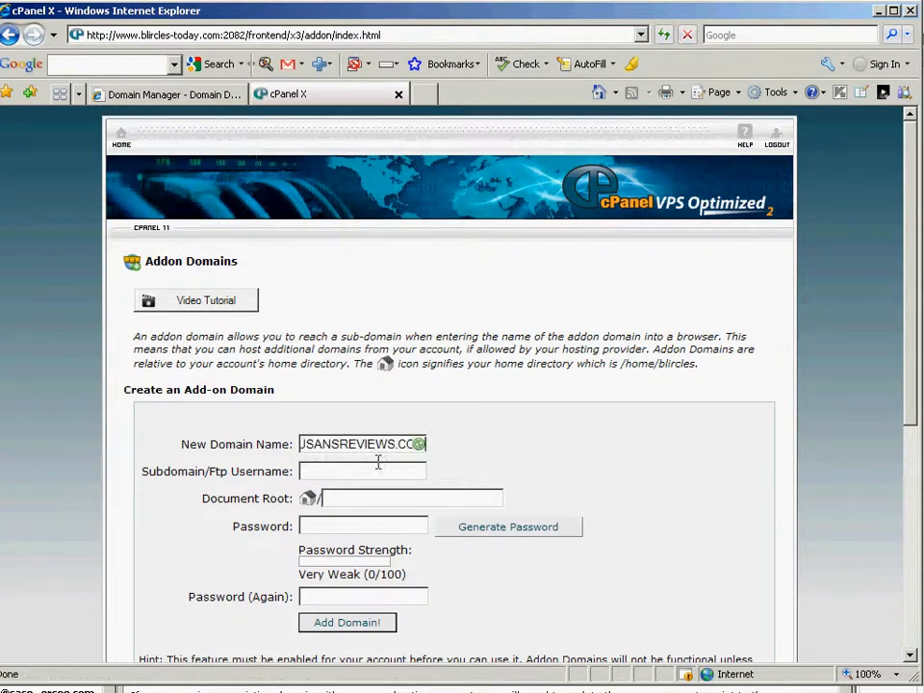
click(302, 443)
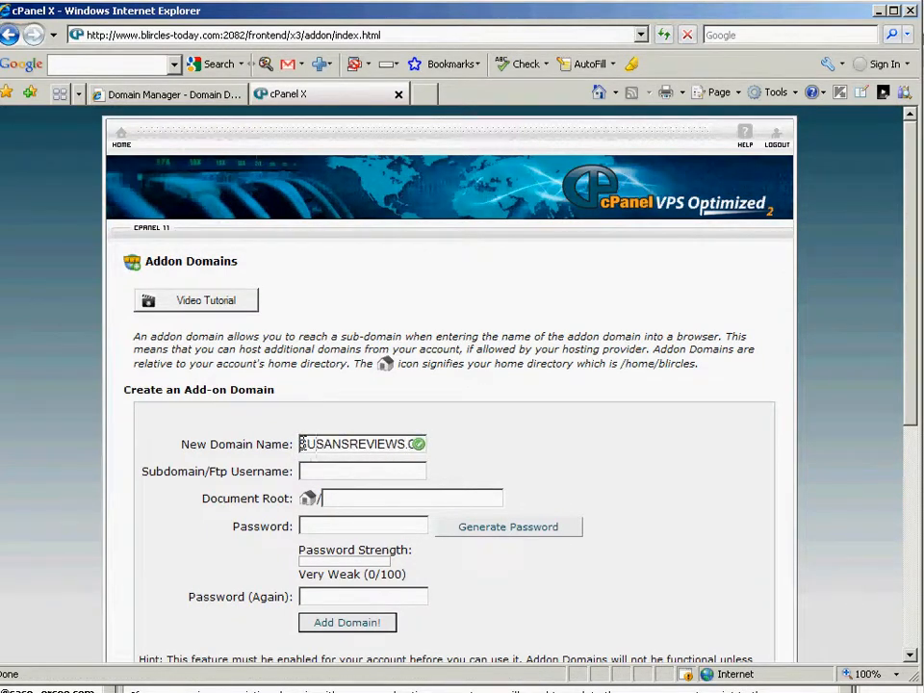
click(303, 443)
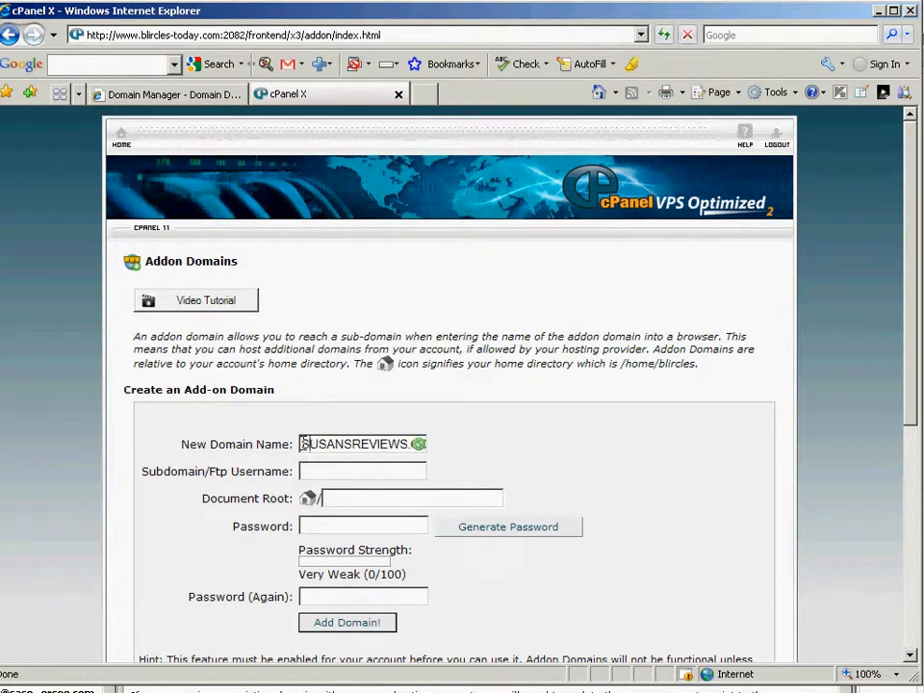
key(Right)
key(Right)
key(Right)
key(Right)
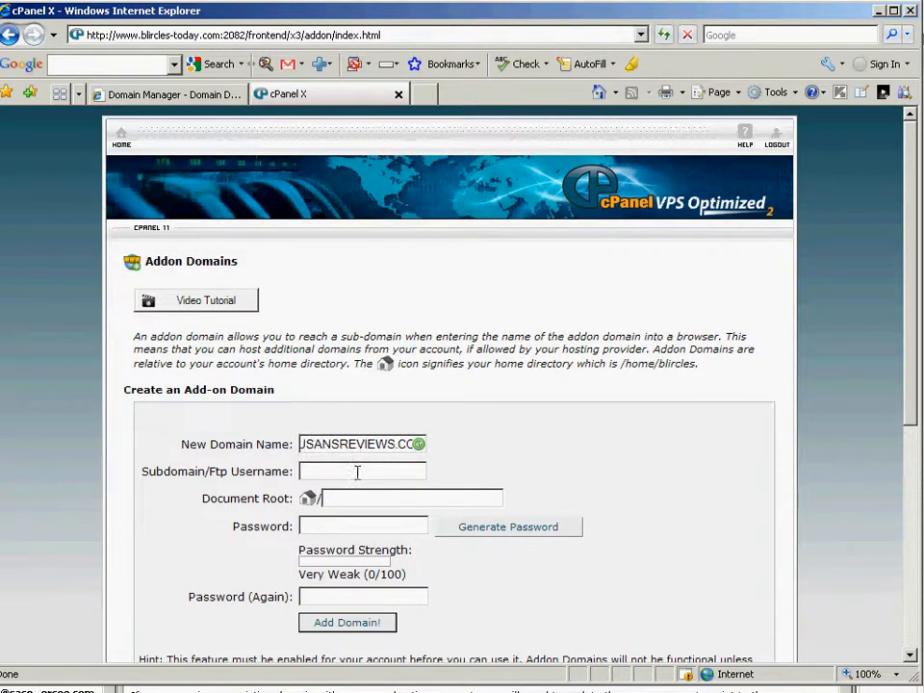
click(356, 530)
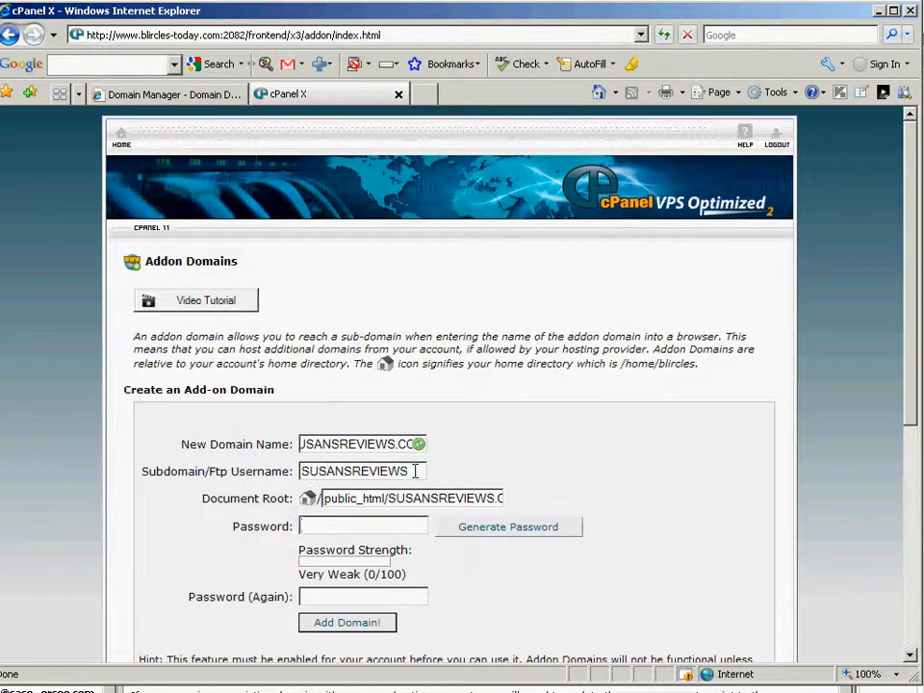
- Enter the account password twice for the SUSANSREVIEWS username and submit the add-on domain
drag(414, 470, 289, 467)
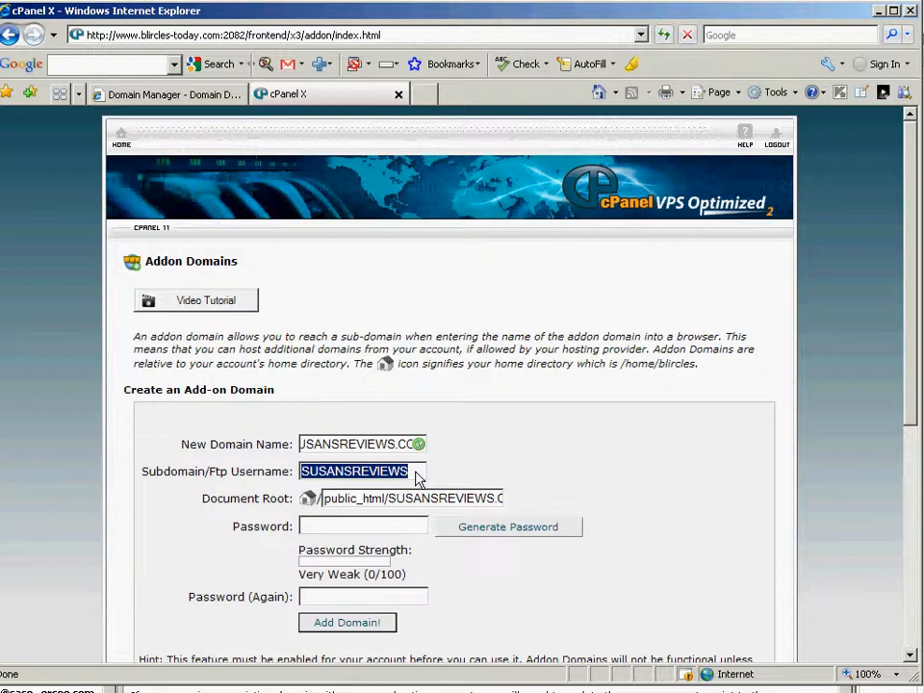
click(388, 527)
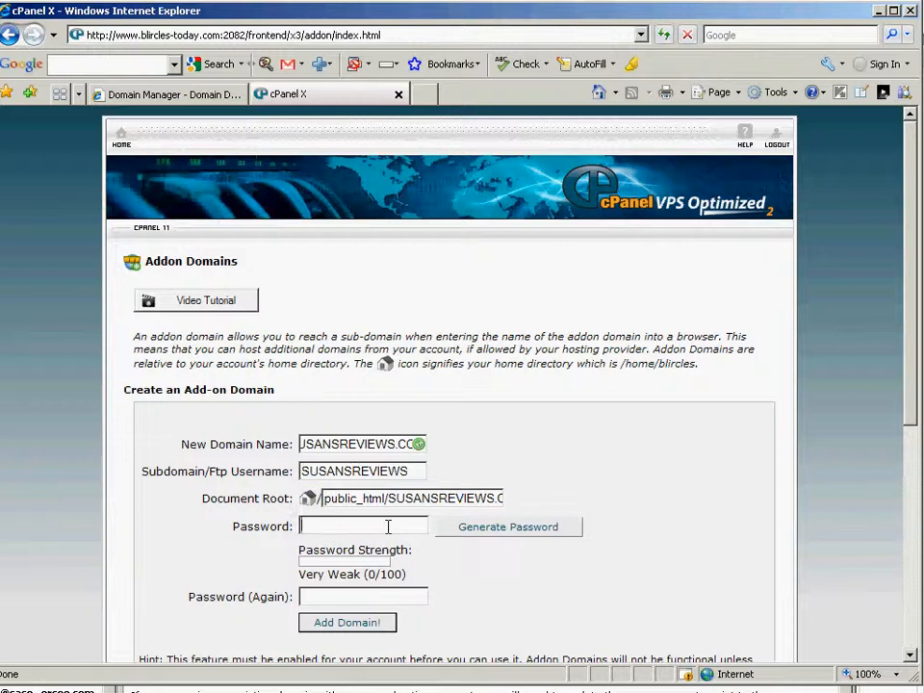
text(******)
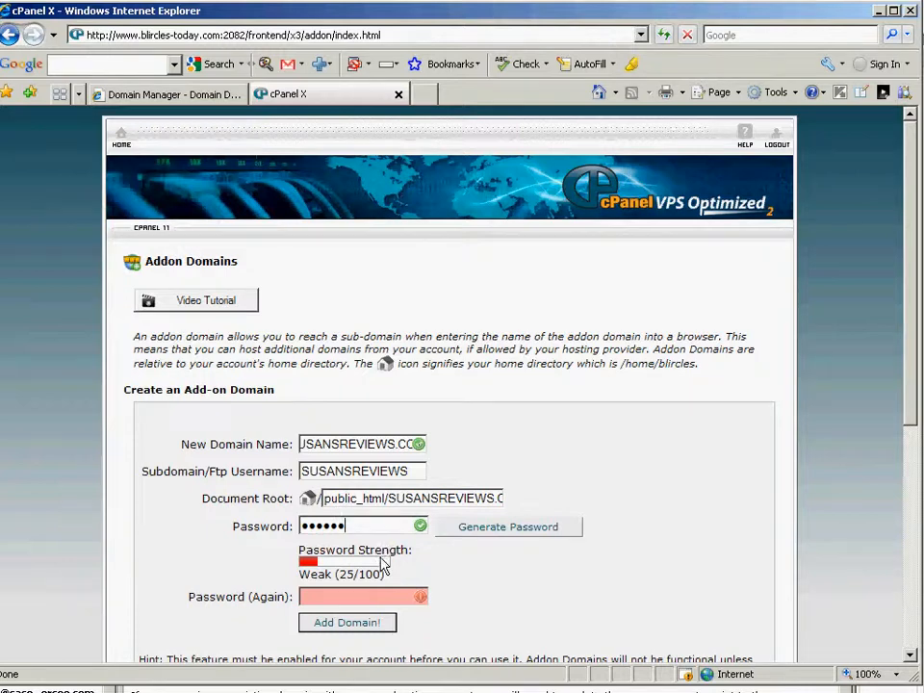
click(364, 596)
text(******)
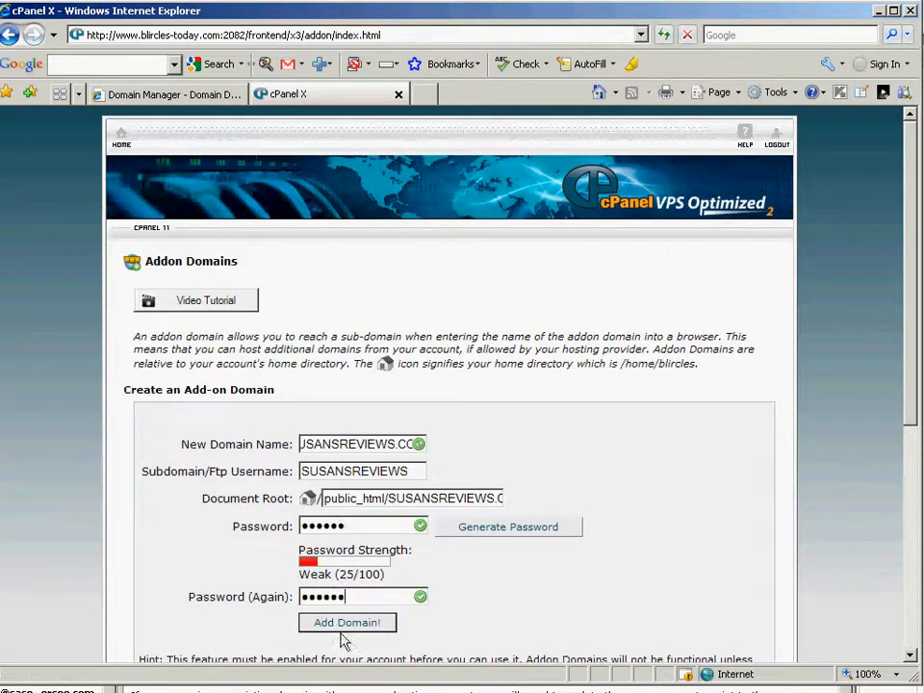
click(354, 626)
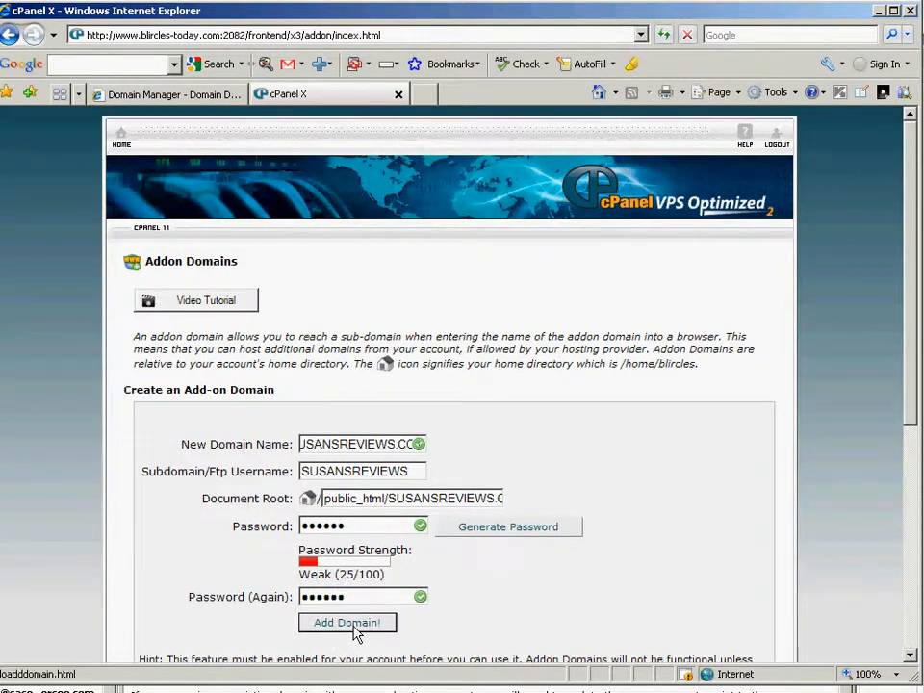
- Confirm susansreviews.com is listed among the add-on domains, then return to cPanel Home
click(355, 628)
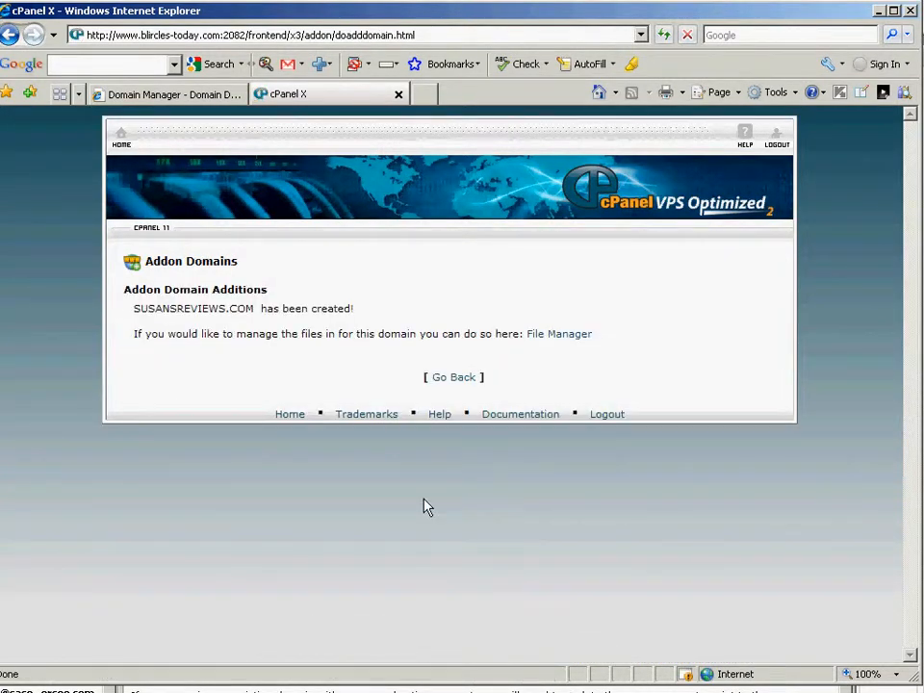
click(459, 380)
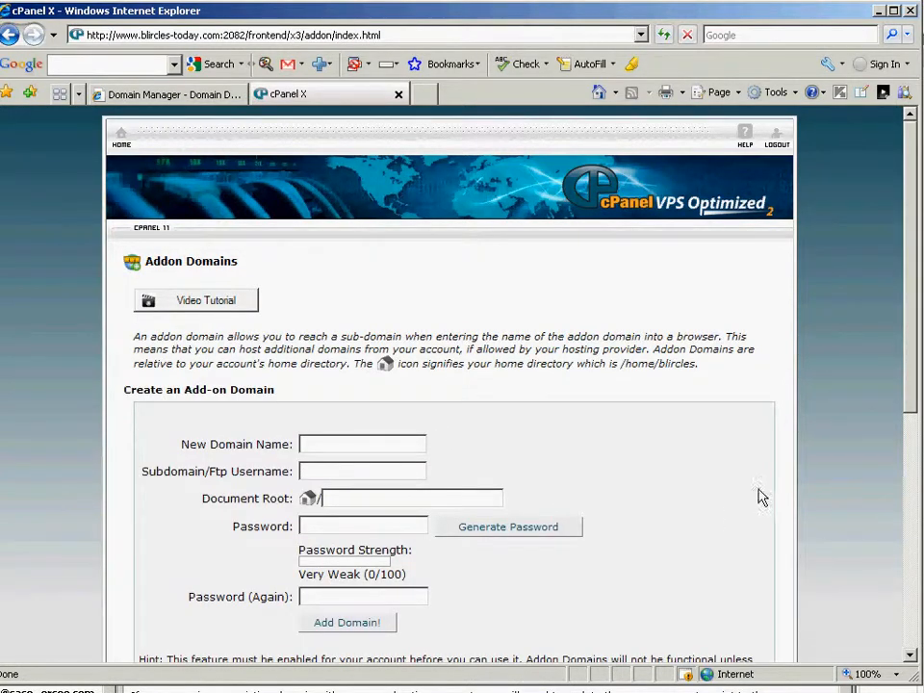
drag(908, 404, 919, 639)
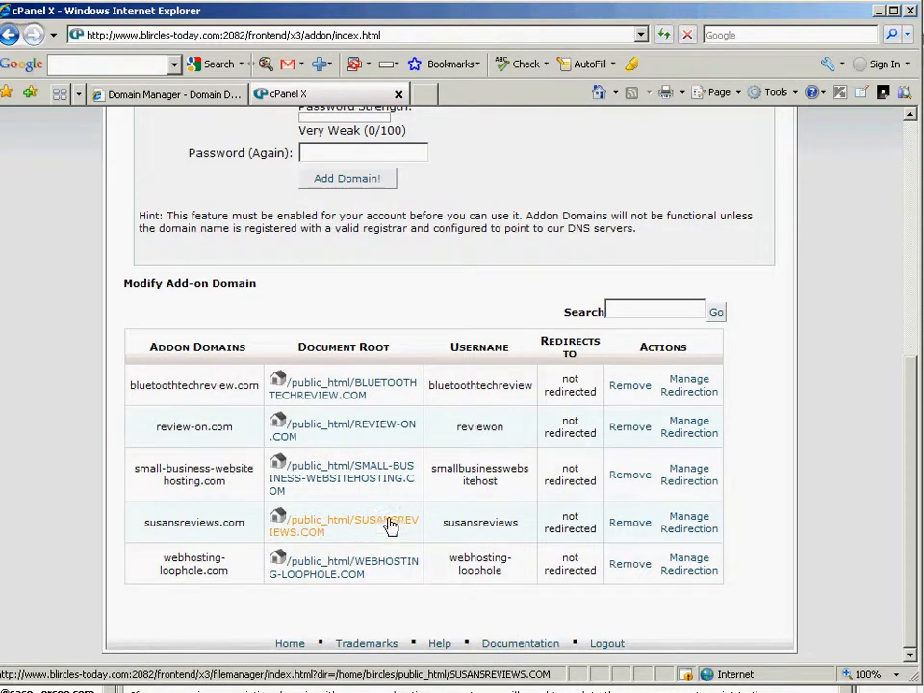
drag(911, 449, 914, 213)
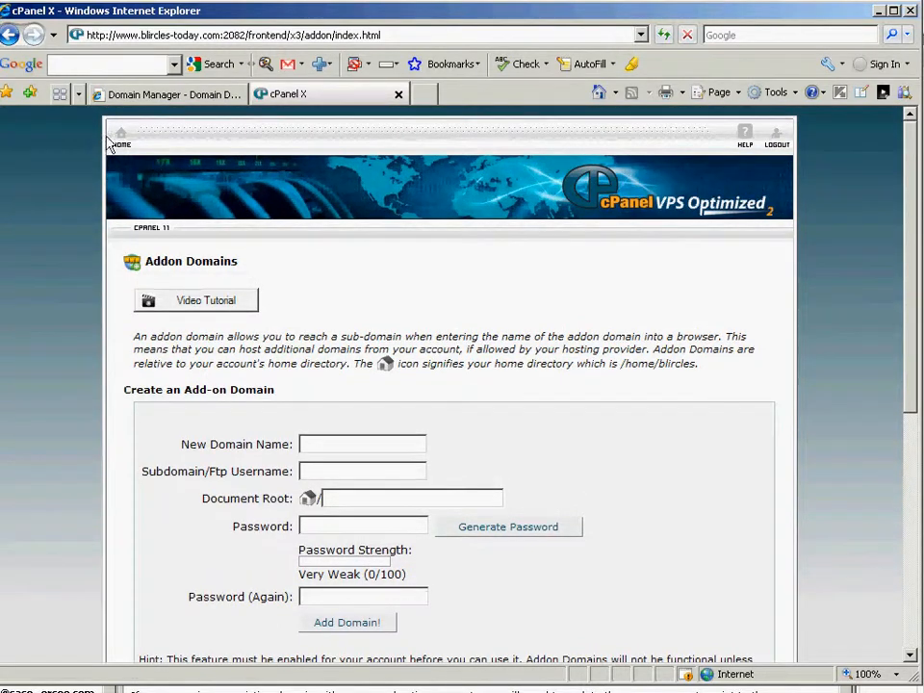
click(121, 139)
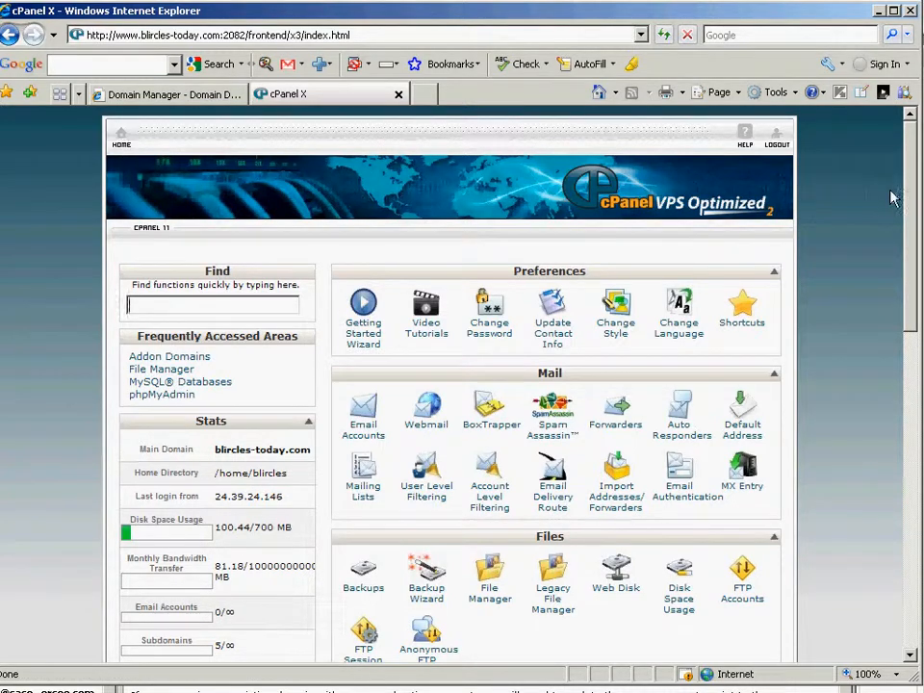
- Launch Fantastico De Luxe from the Software/Services section
drag(912, 204, 904, 508)
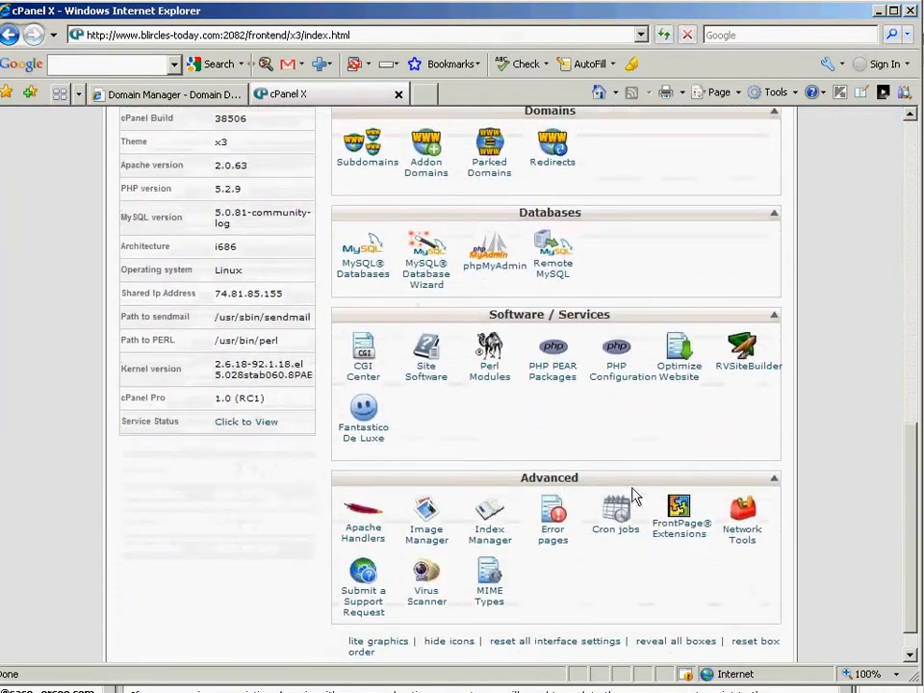
click(365, 412)
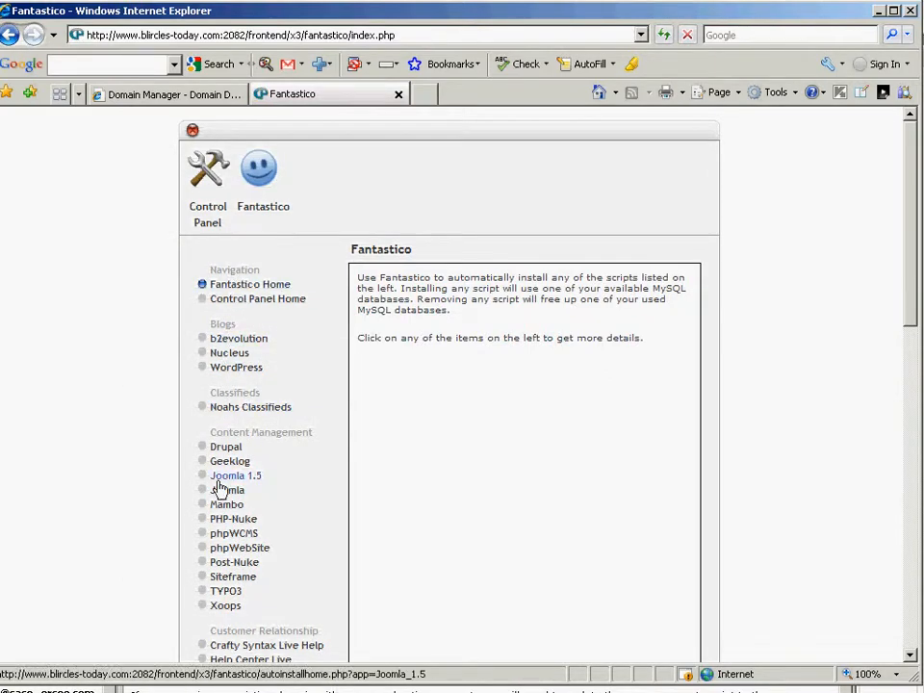
- Open Fantastico's WordPress page and review its four current installations
drag(915, 309, 905, 367)
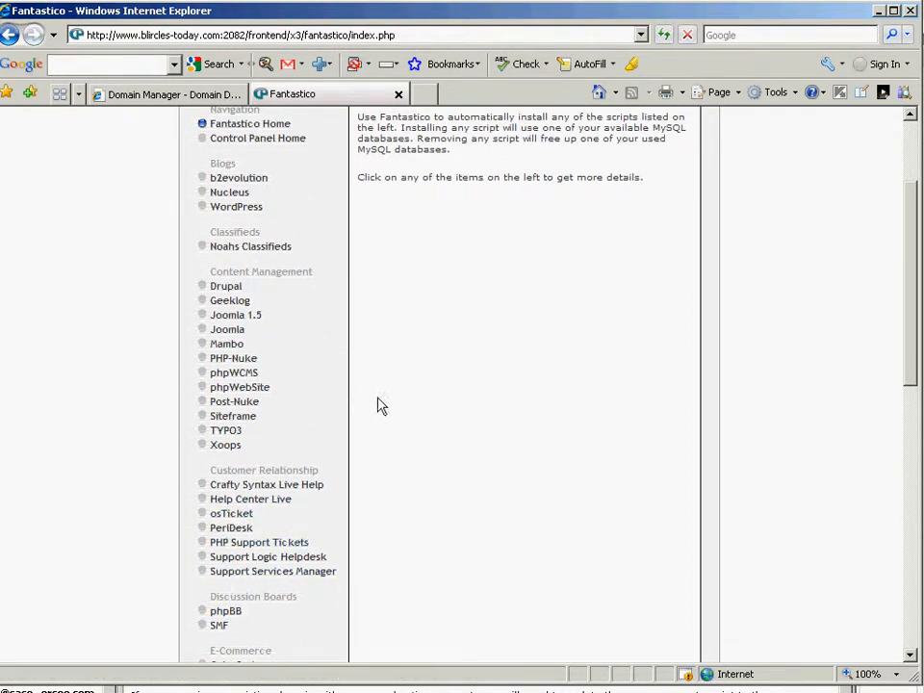
mouse_move(264, 249)
drag(915, 274, 901, 213)
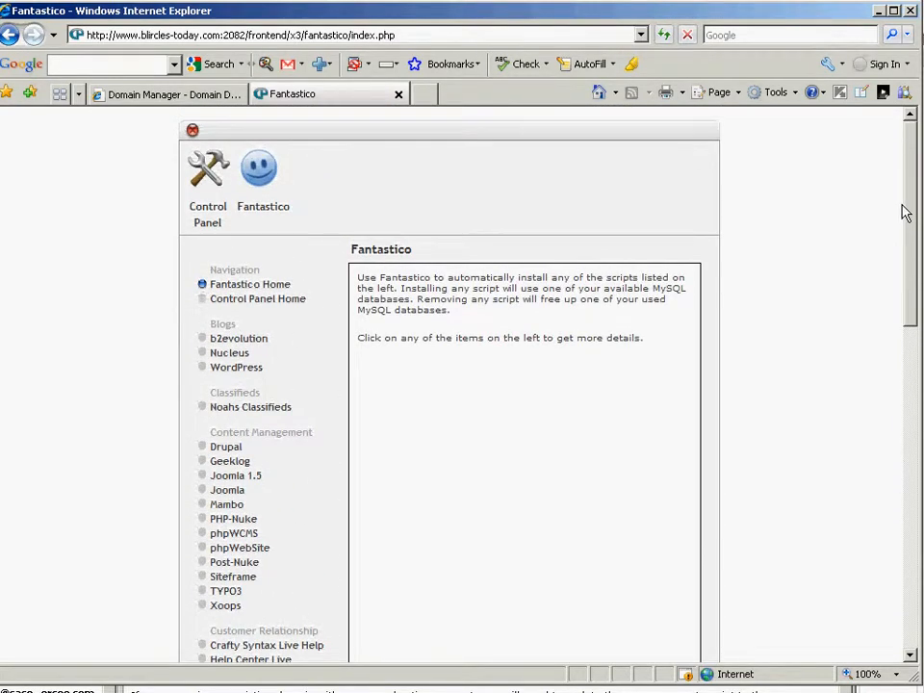
mouse_move(241, 376)
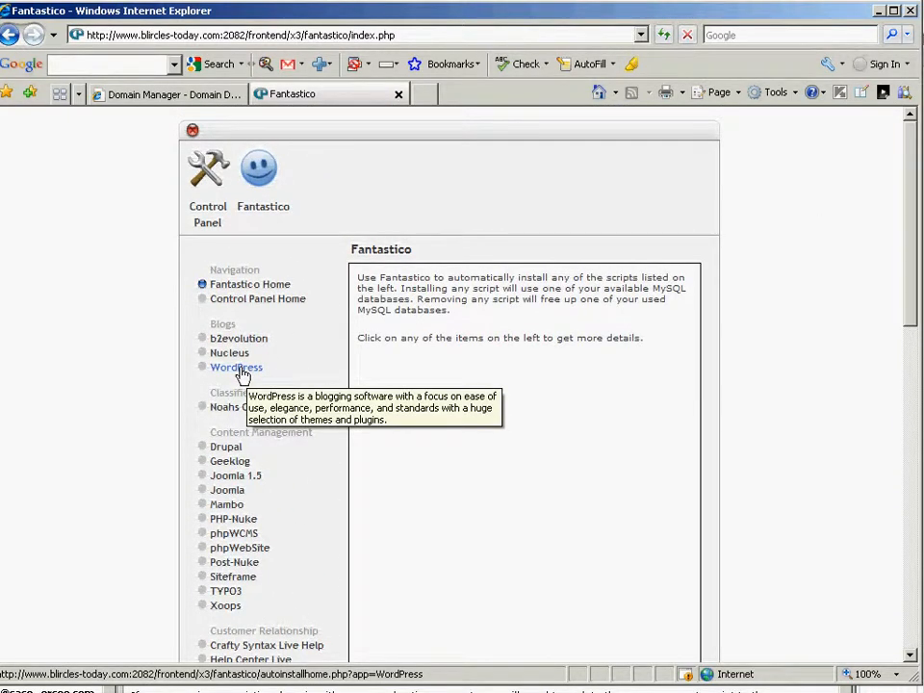
click(241, 370)
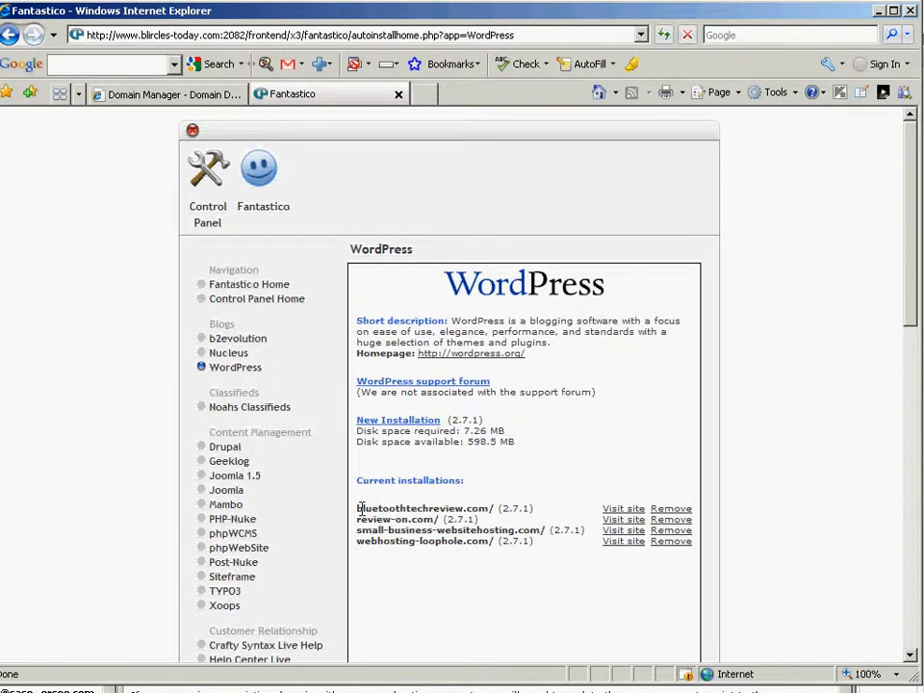
drag(357, 507, 461, 551)
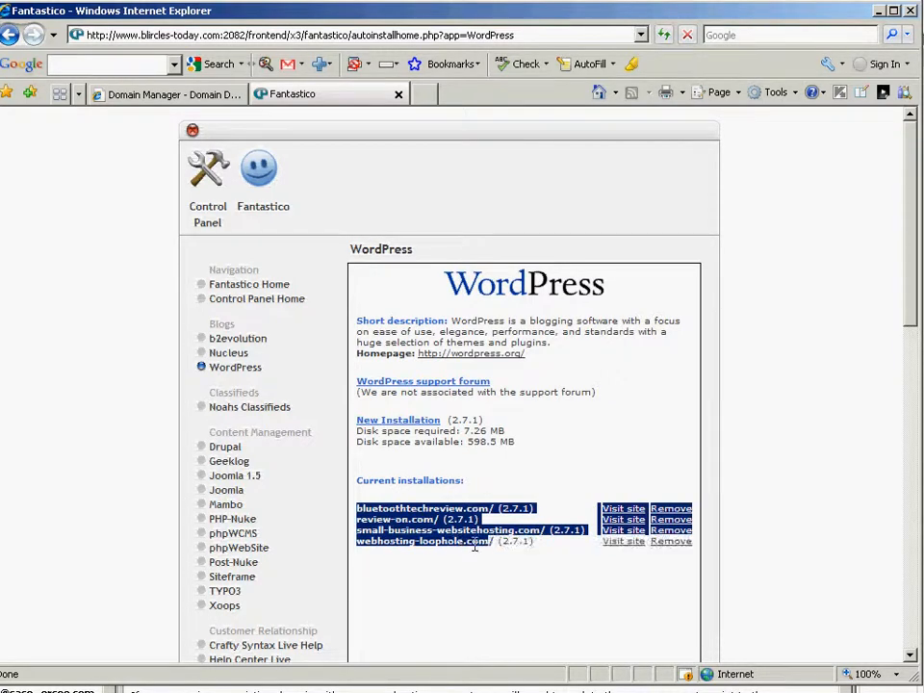
click(580, 449)
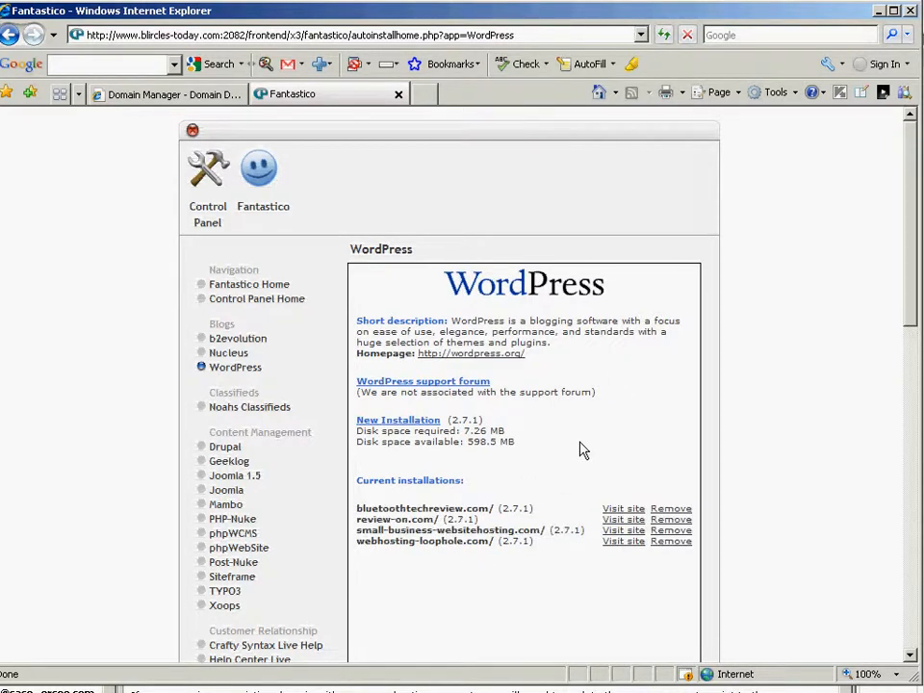
- Start a new WordPress 2.7.1 installation on the susansreviews.com domain
click(400, 422)
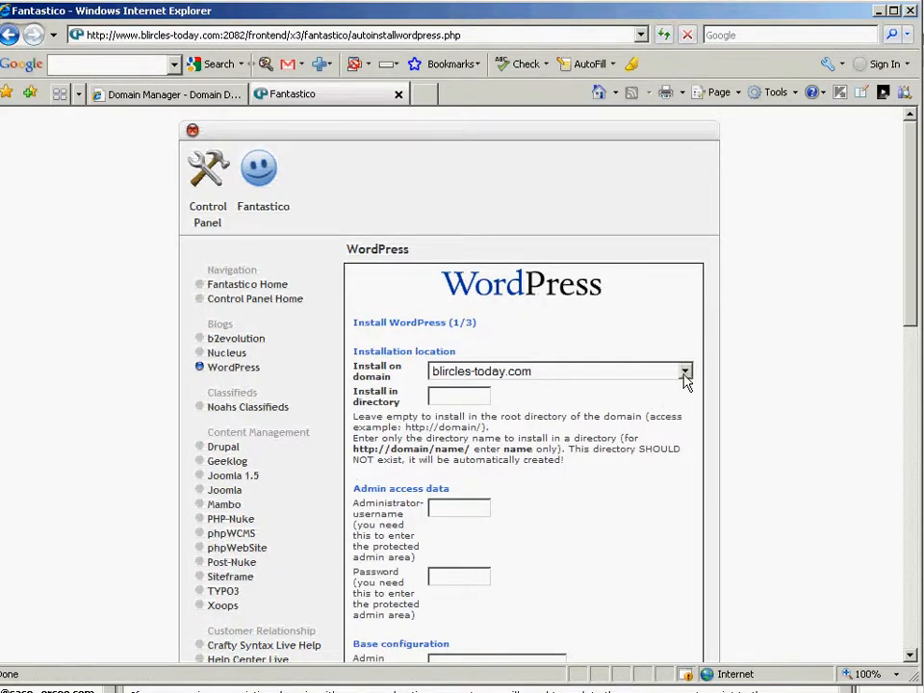
click(685, 373)
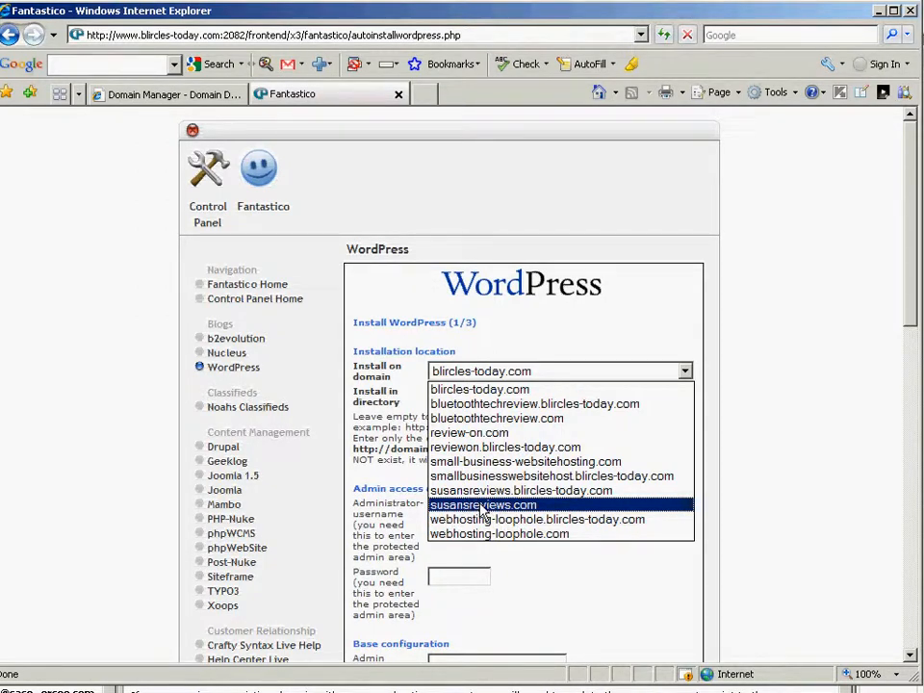
click(482, 505)
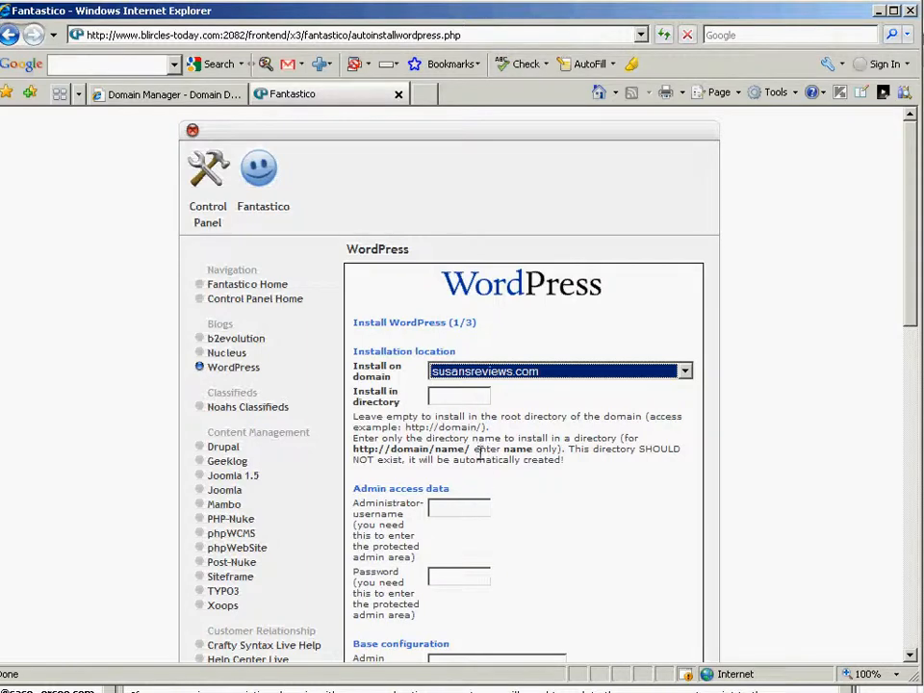
click(447, 398)
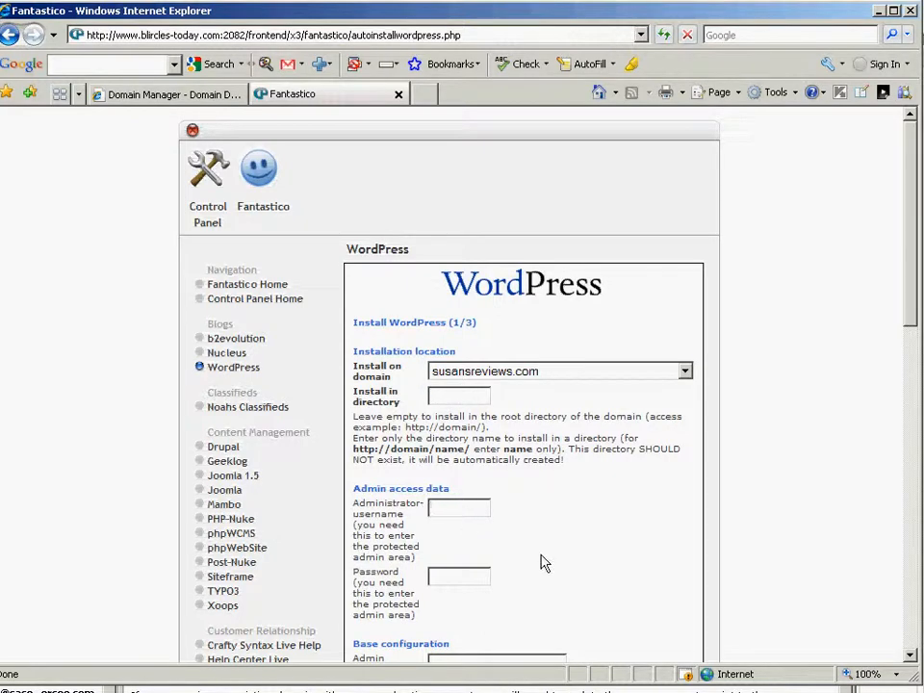
- Enter admin username 'adm', the admin password, nickname 'adm' and the admin's e-mail address
text(admin)
click(911, 655)
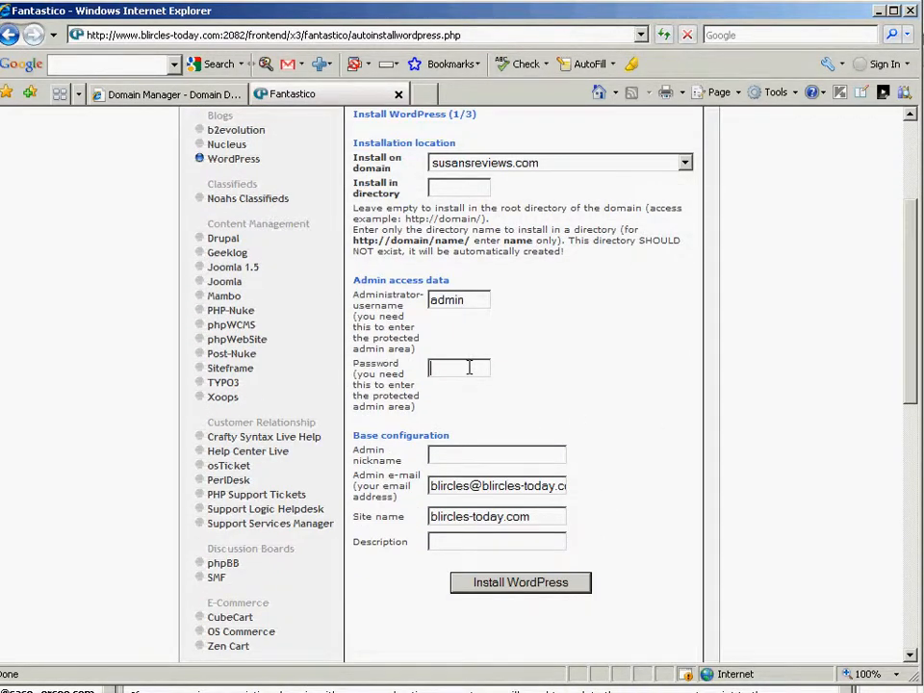
text(123)
text(admin)
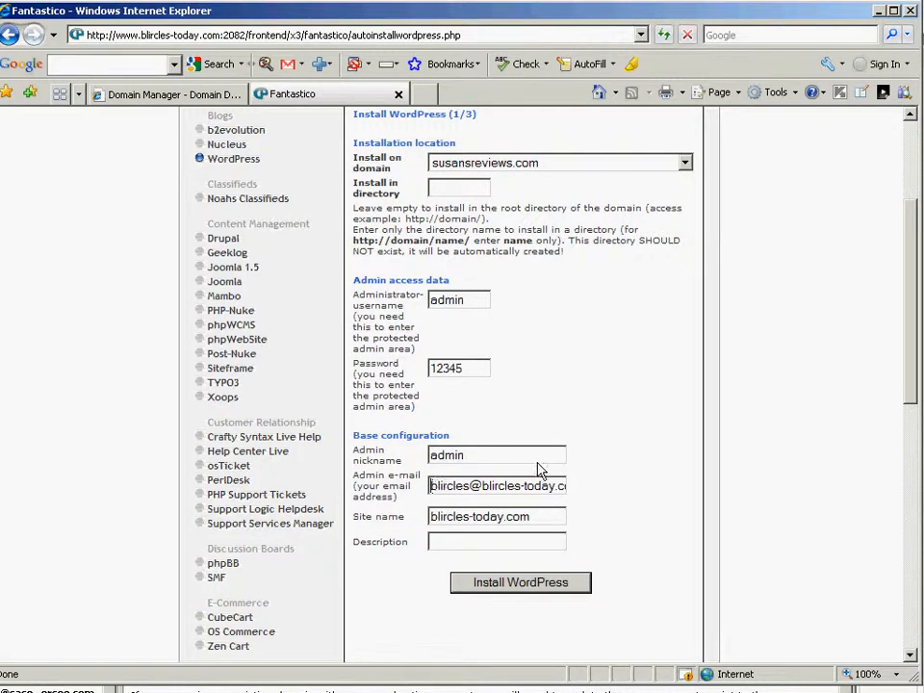
drag(430, 486, 574, 487)
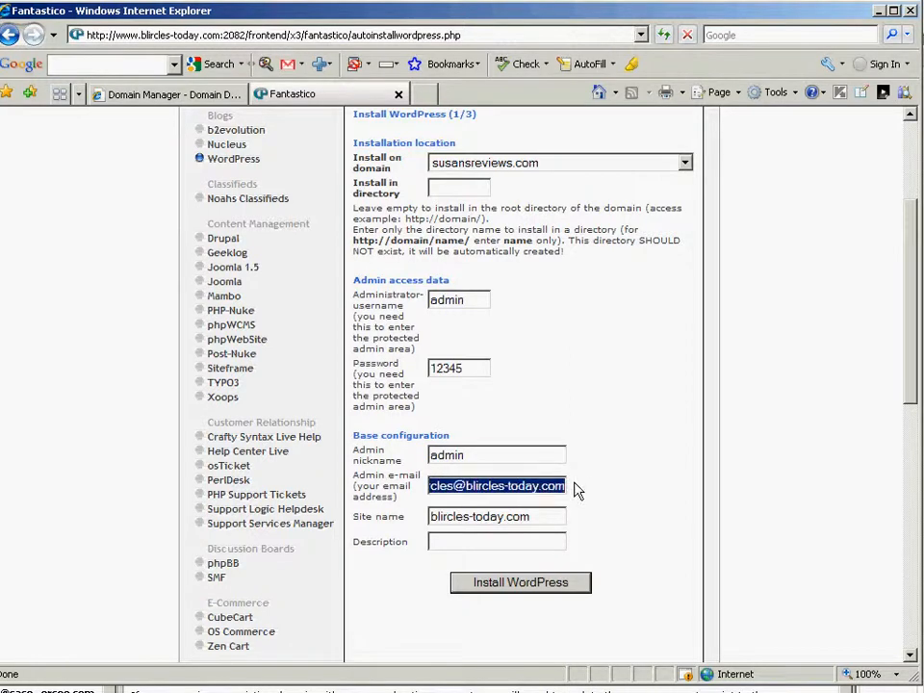
key(BackSpace)
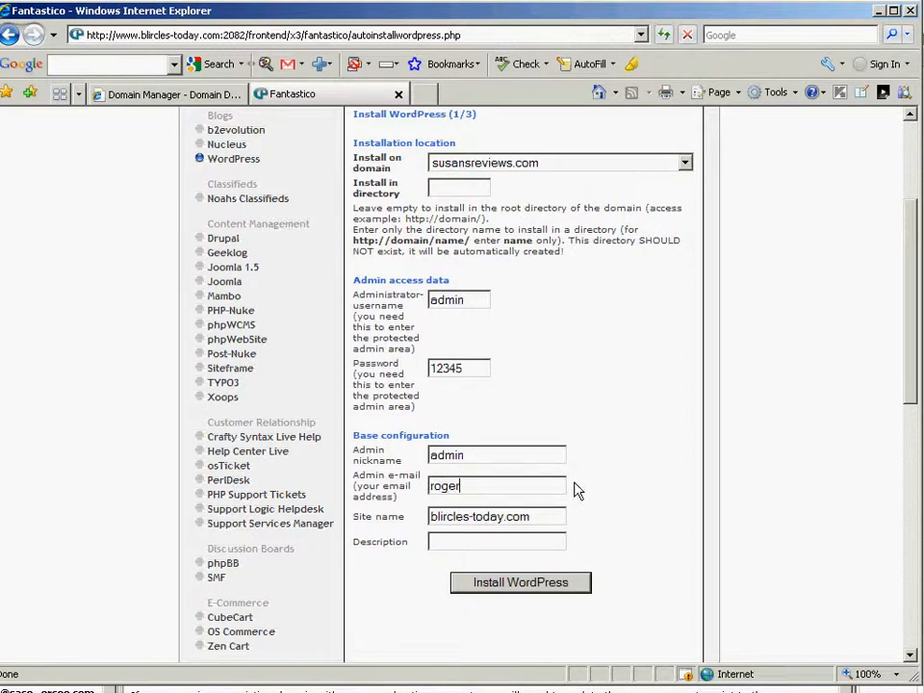
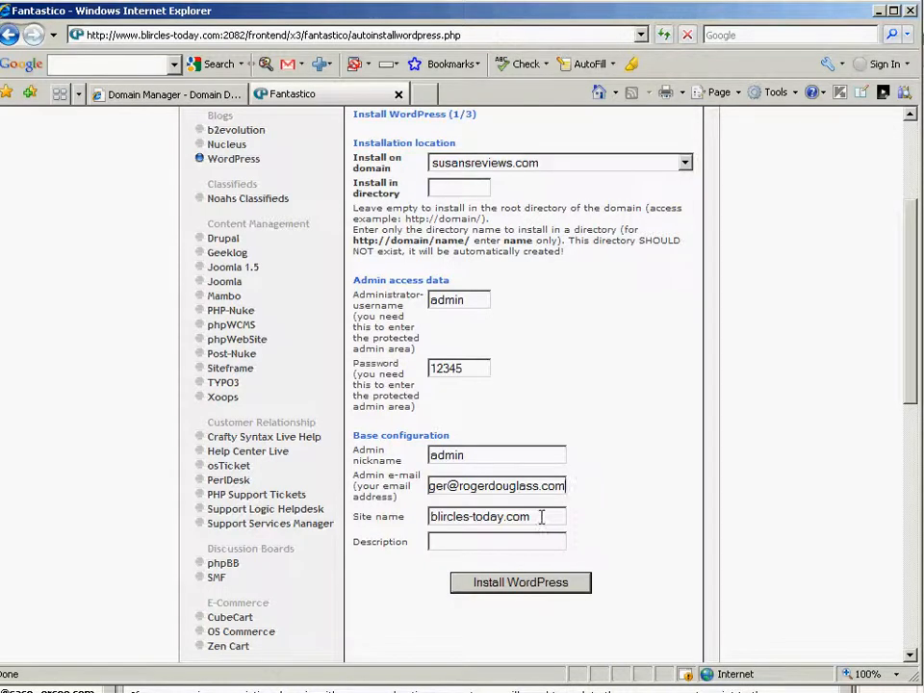
- Set site name Susan's Reviews and description Reviews and More, then submit the install form
drag(540, 516, 394, 517)
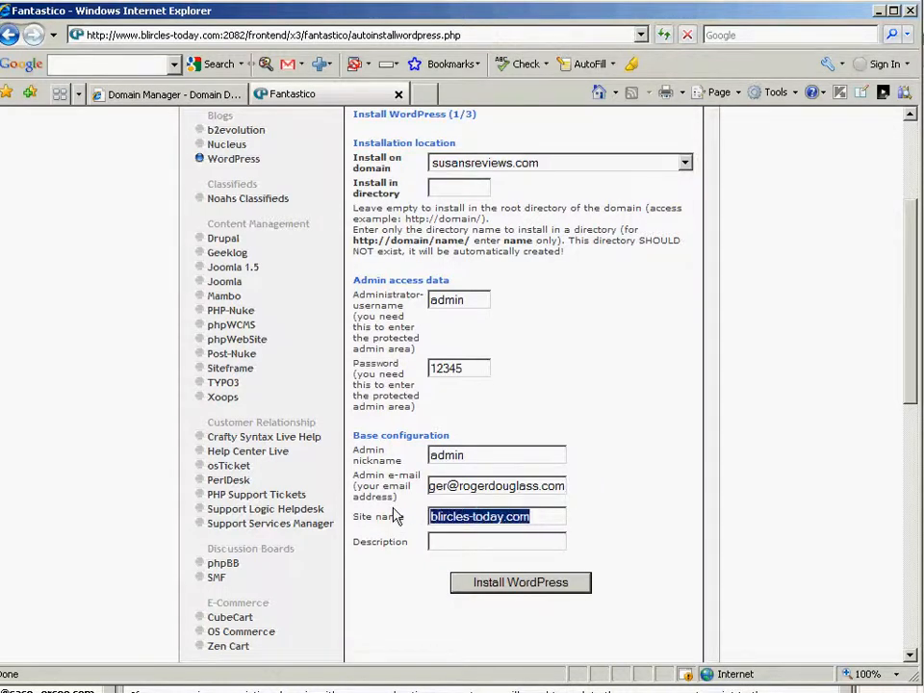
text(Susans)
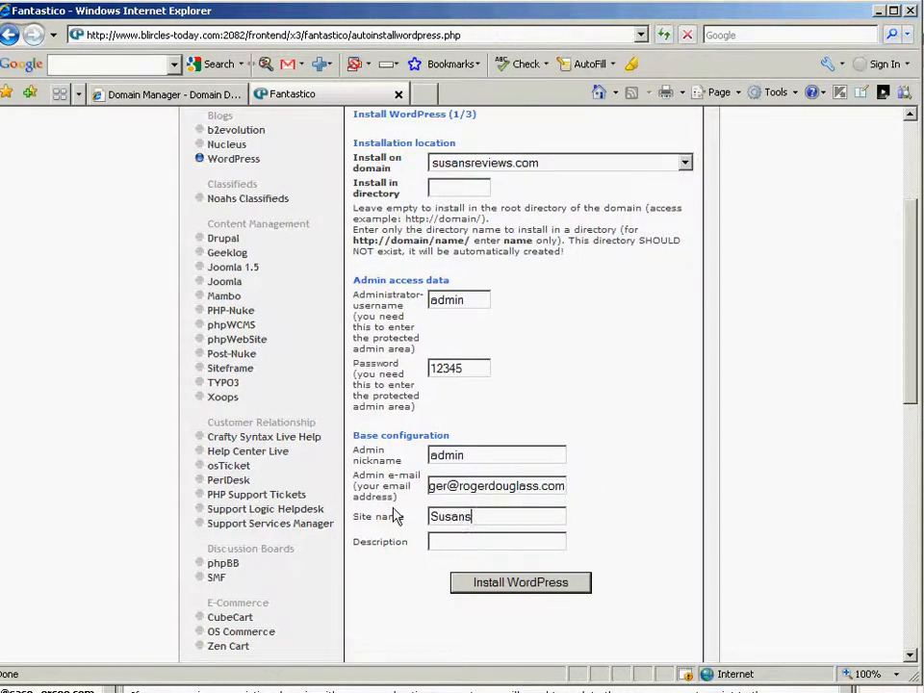
key(BackSpace)
text('s)
text(Reviews)
click(472, 542)
text(R)
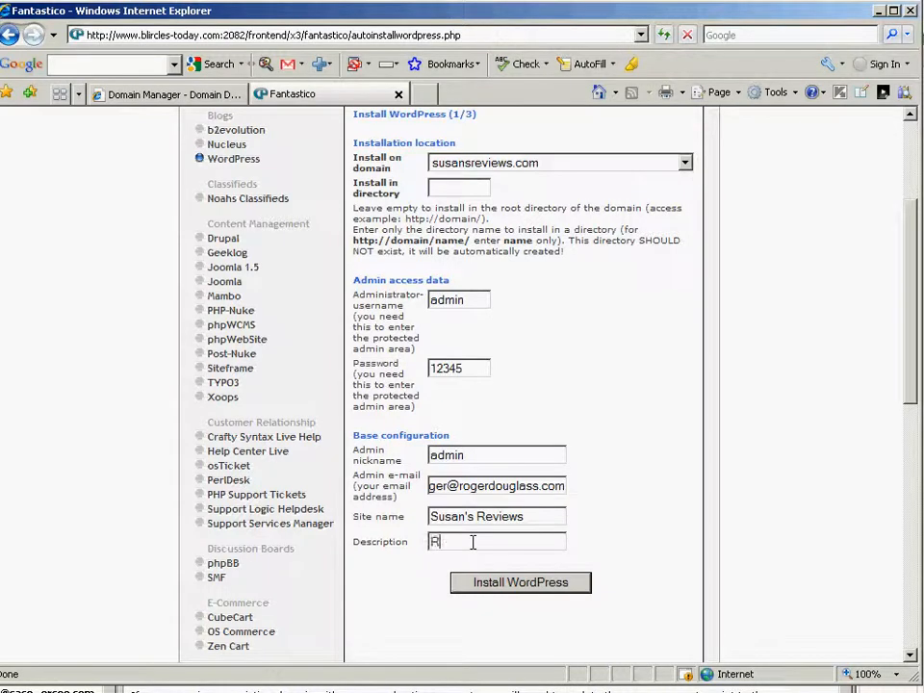
text(eviews and More)
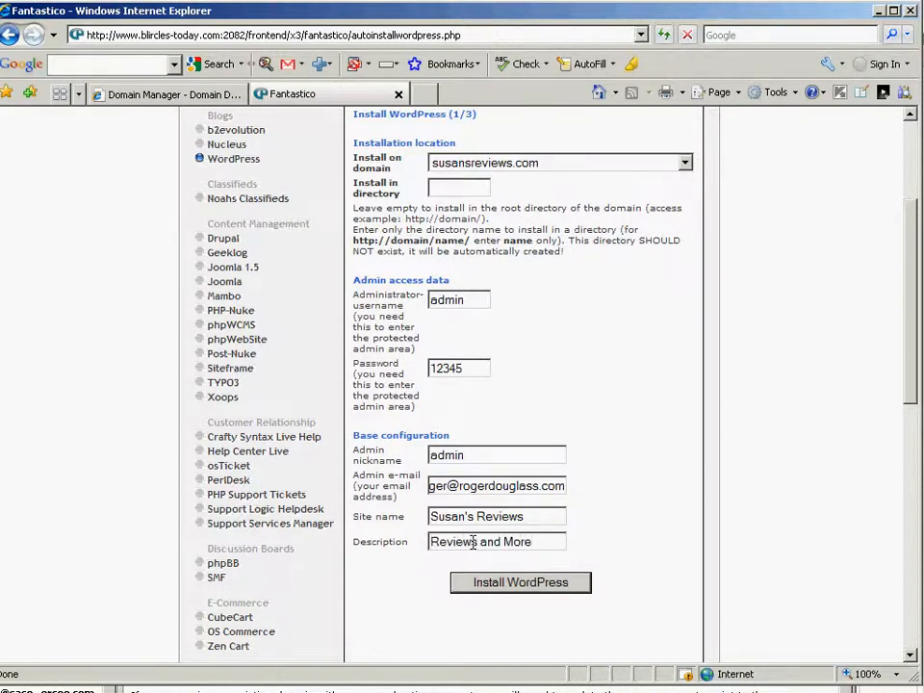
mouse_move(914, 318)
mouse_down()
mouse_move(913, 296)
mouse_move(906, 318)
mouse_up()
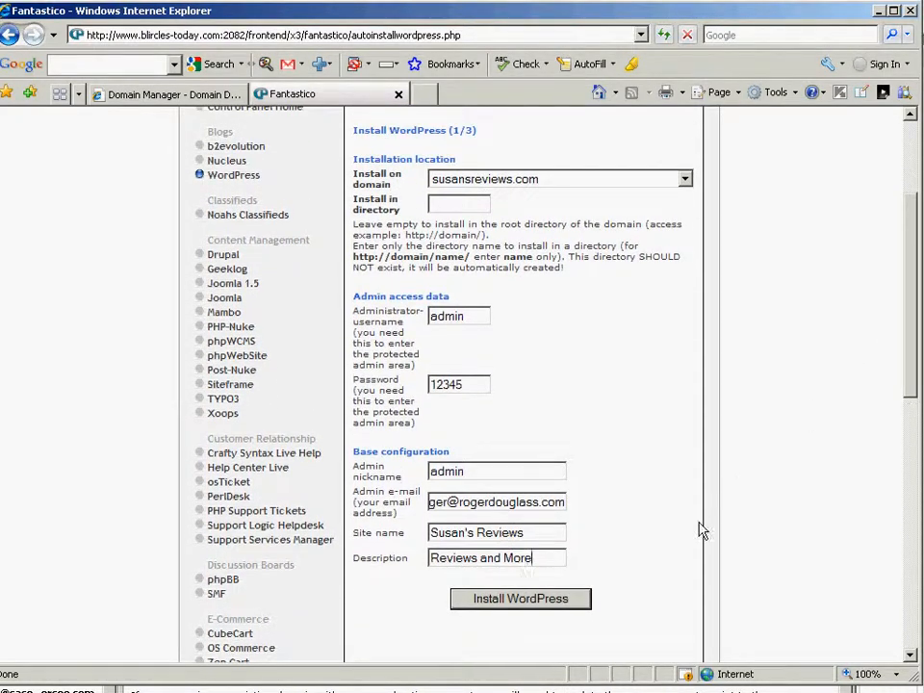
double_click(430, 504)
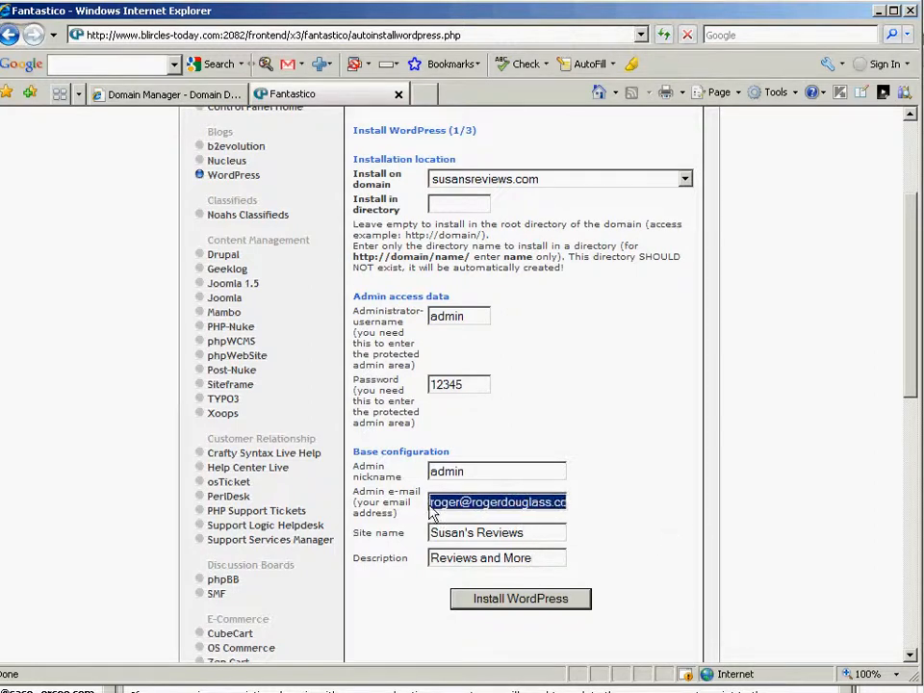
click(472, 470)
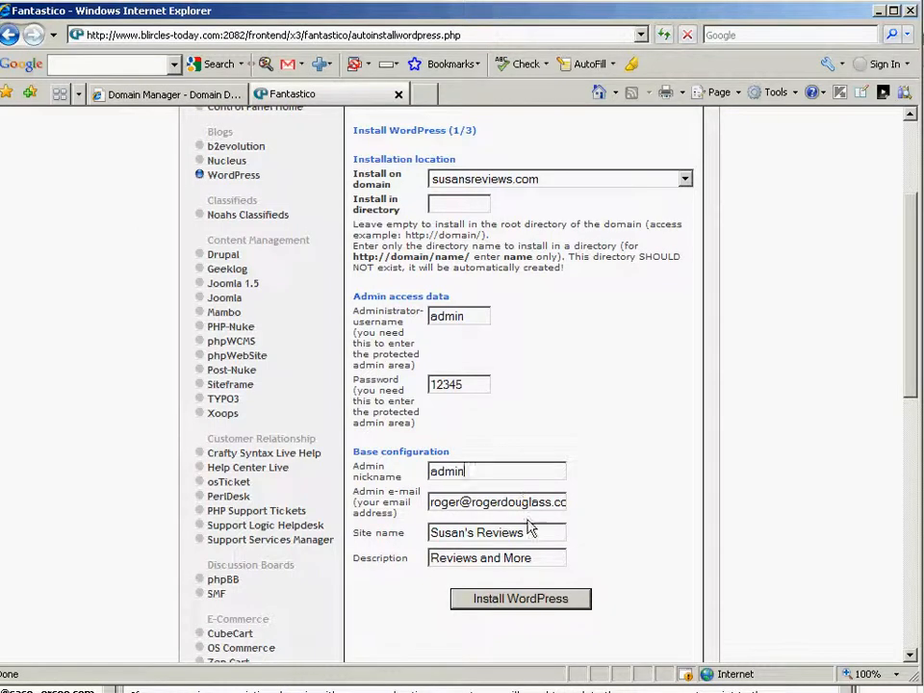
click(524, 598)
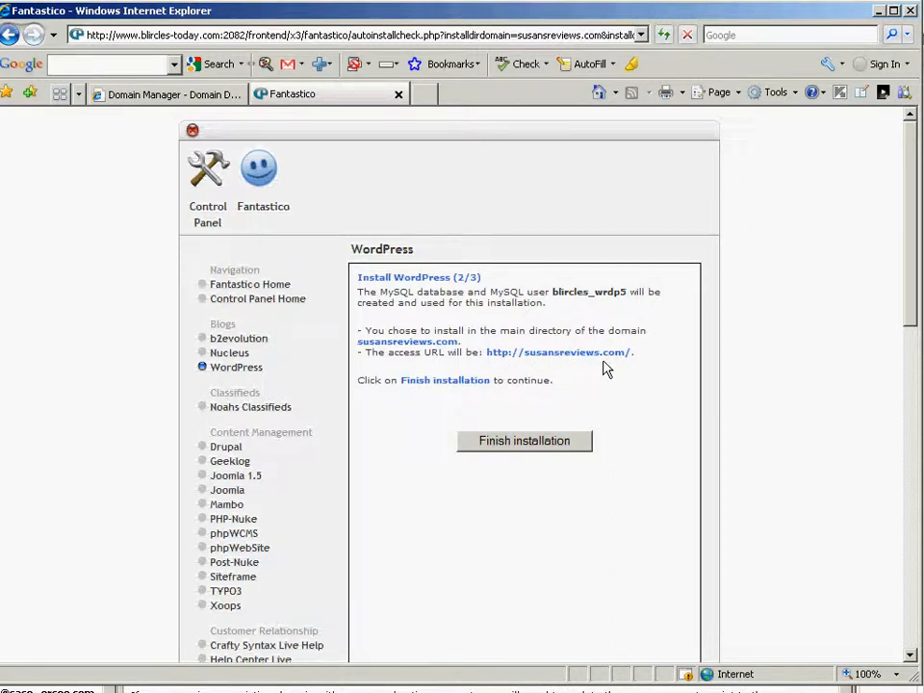
- Complete the Fantastico WordPress install for susansreviews.com and open a new browser tab
click(510, 451)
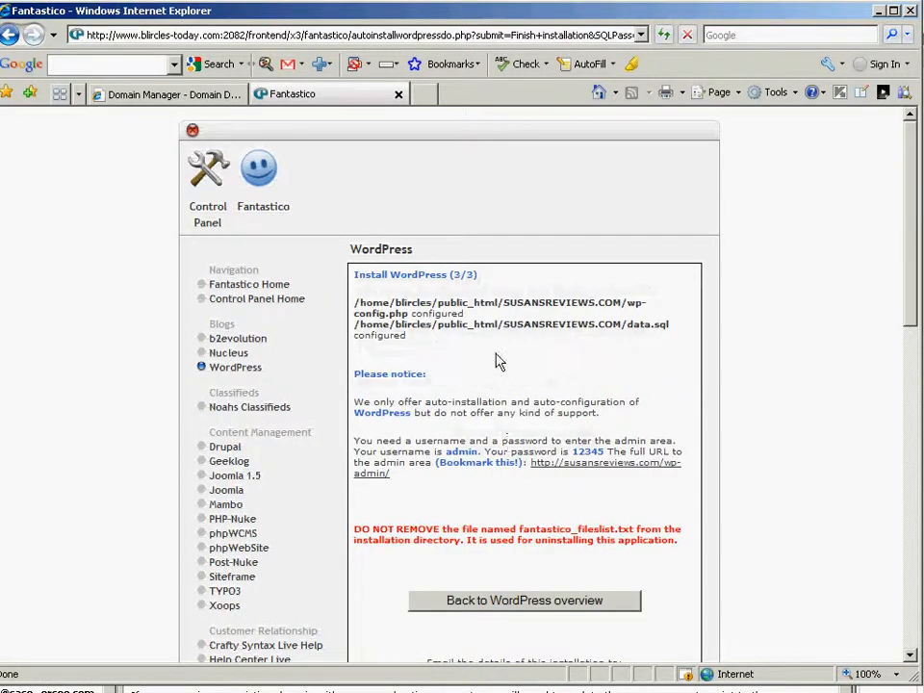
click(425, 94)
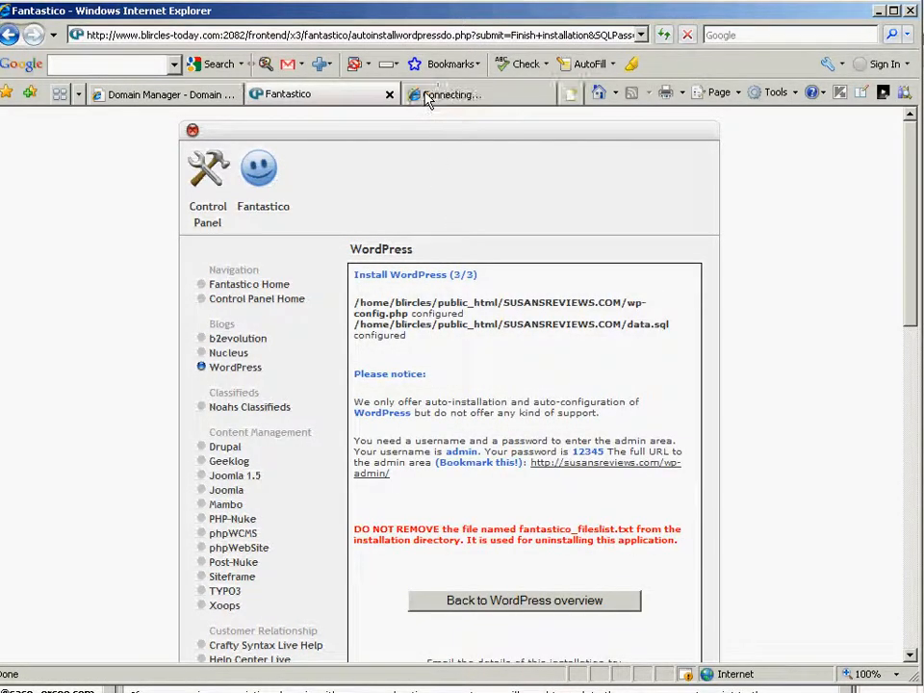
- Go to susansreviews.com in the new Internet Explorer tab
click(413, 33)
text(susansr)
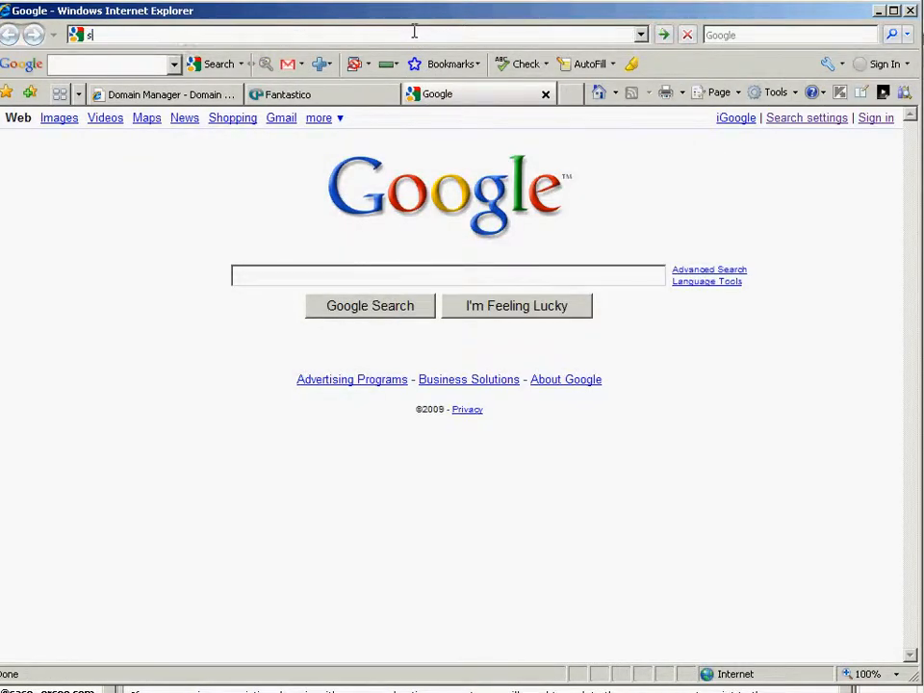
text(e)
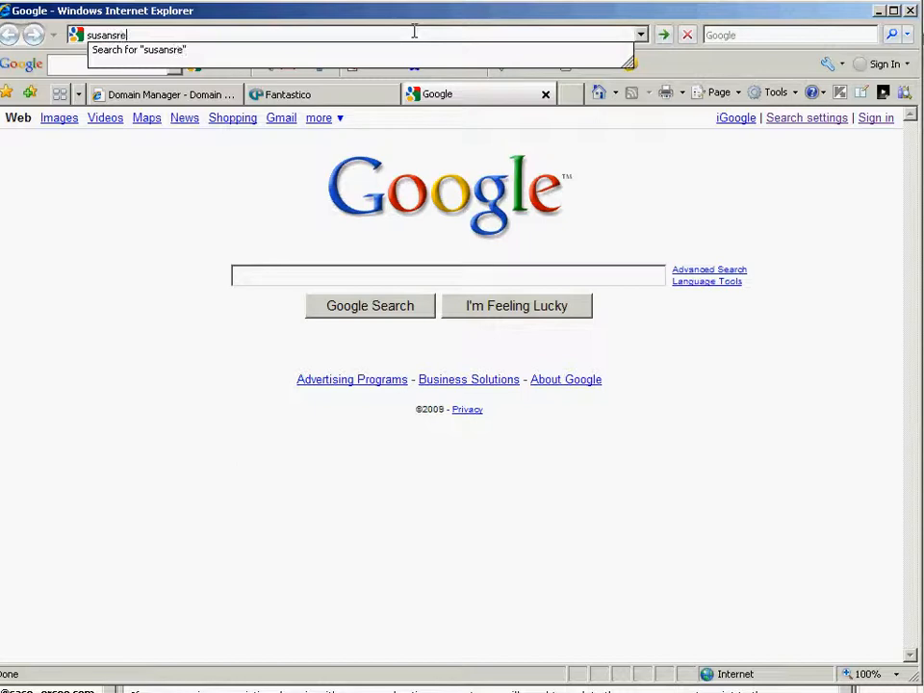
text(views.com)
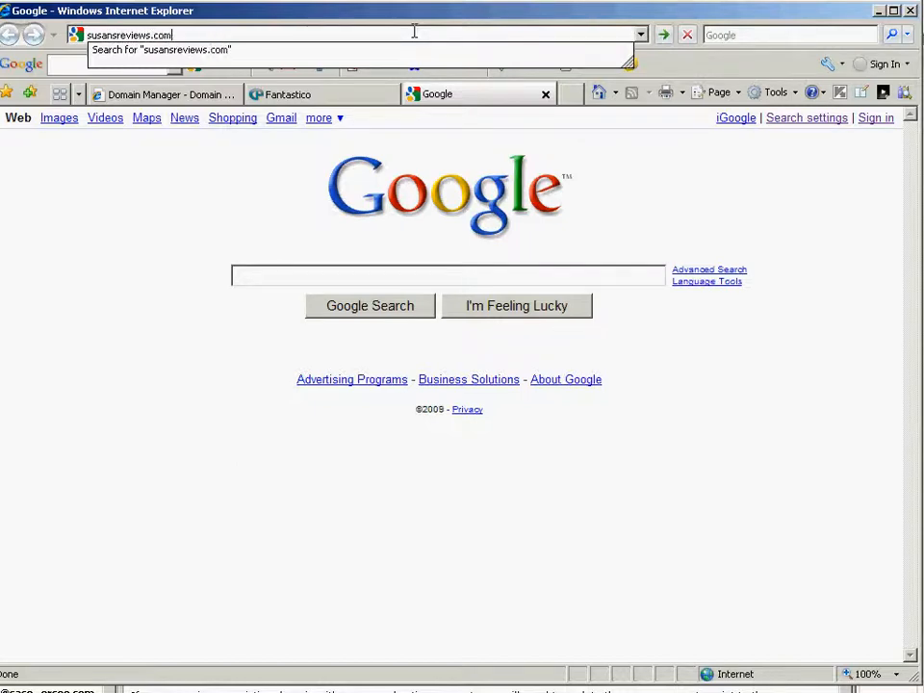
key(Return)
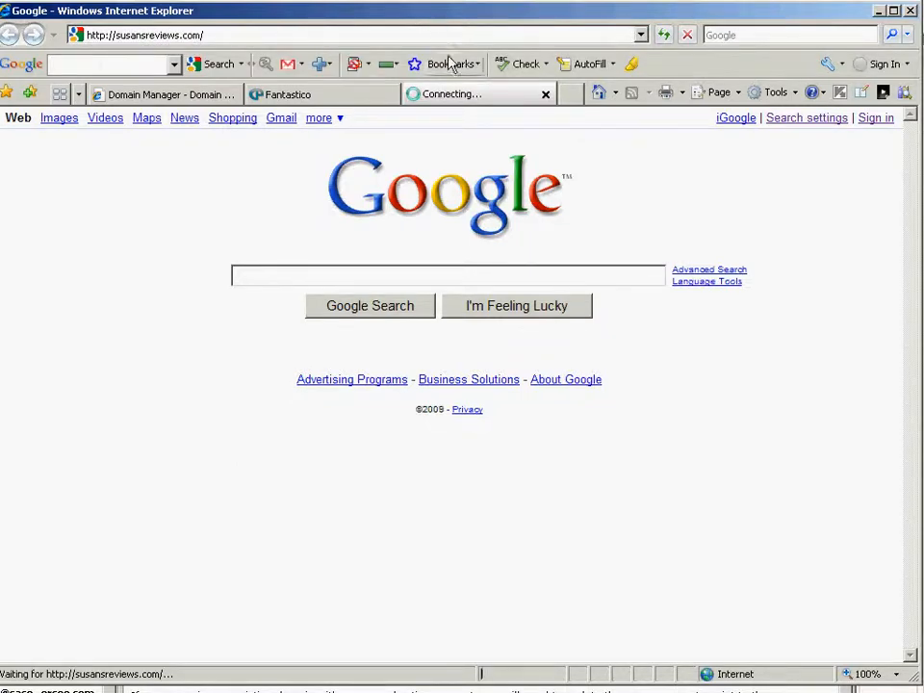